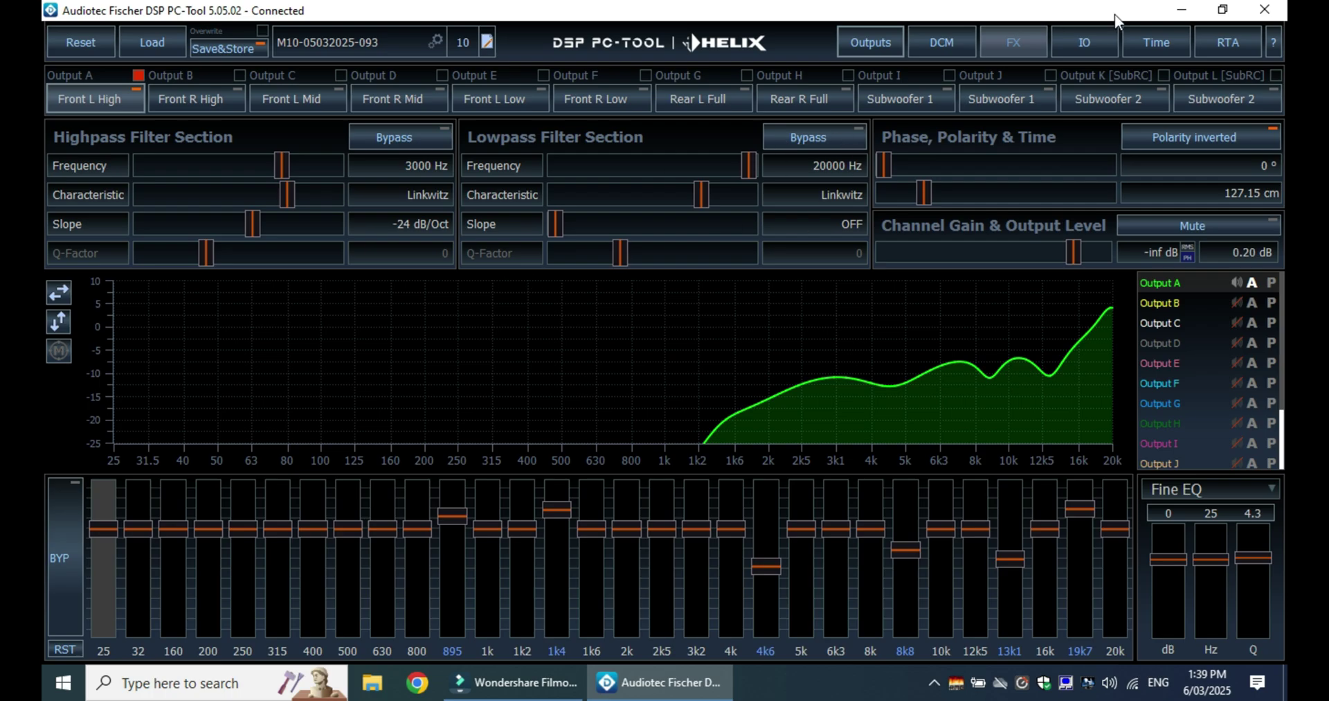
Set the distance of Front R High (Output B) to 0.00 cm in the time configuration
left_click(1155, 44)
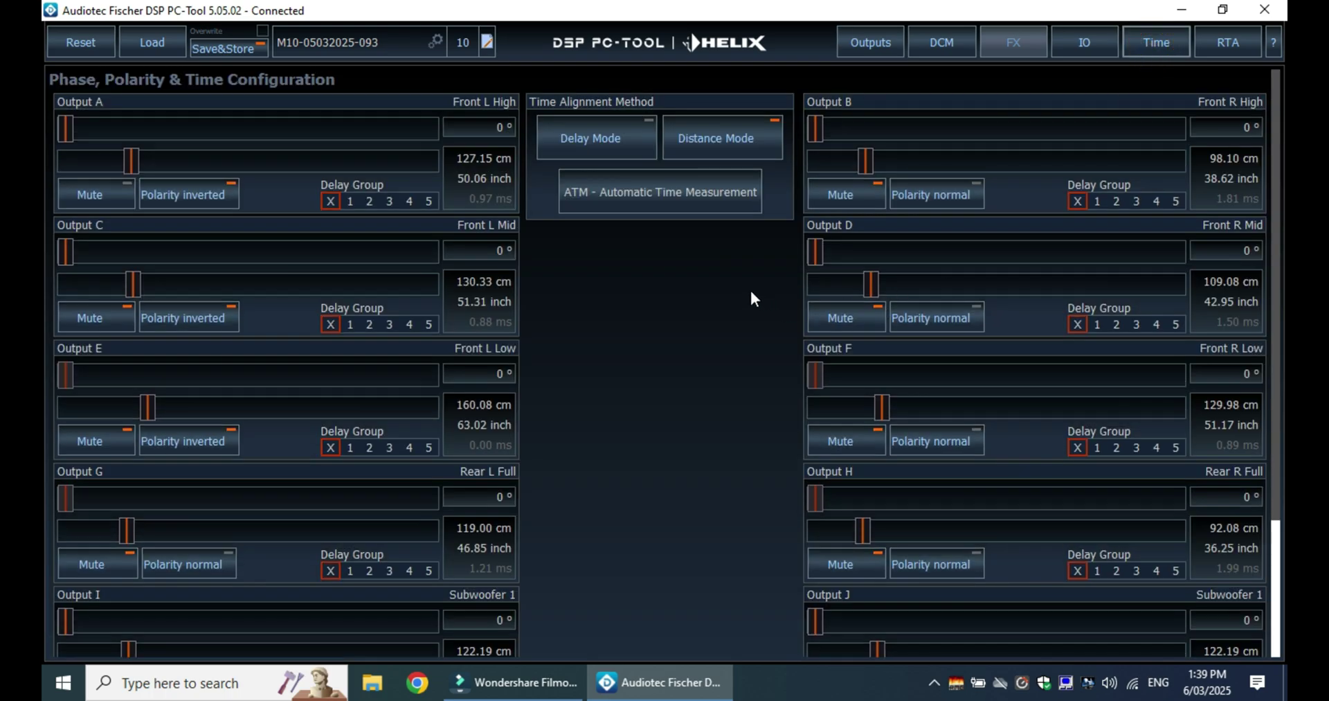
left_click(863, 159)
left_click_drag(833, 160, 803, 161)
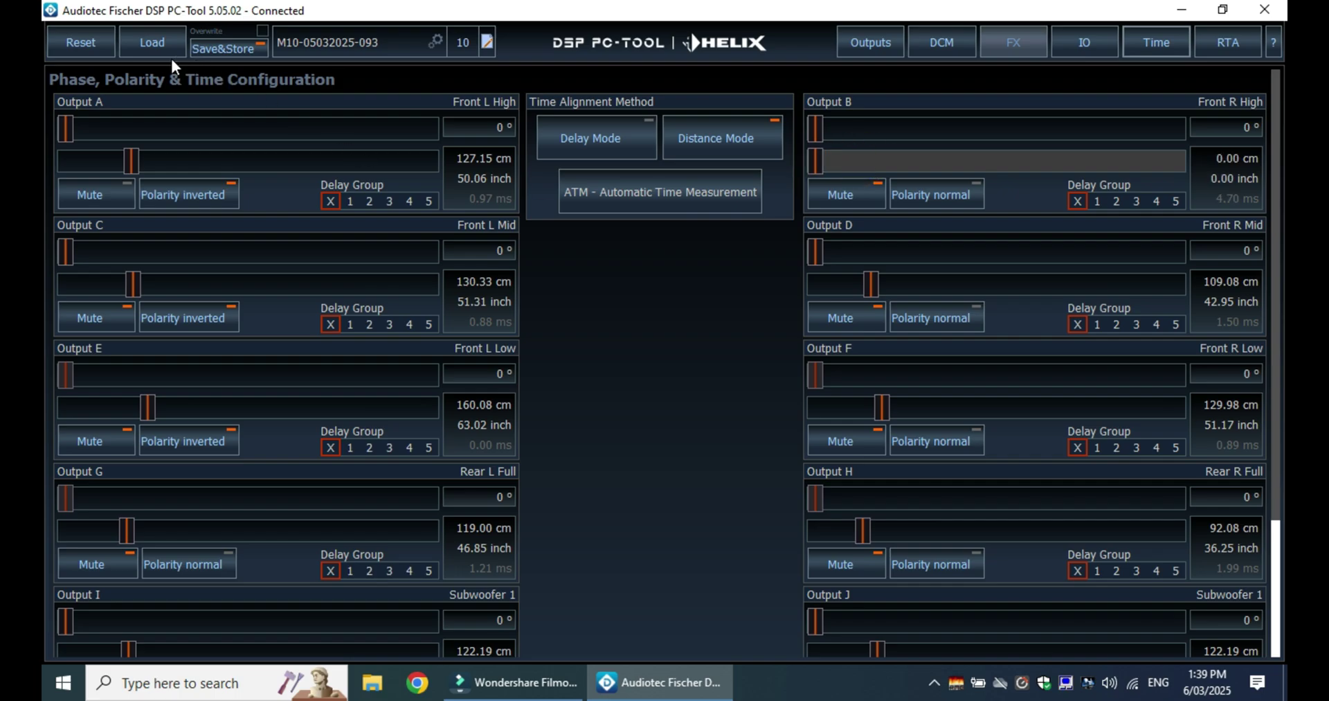
Reset only the time alignment of the device and check the distances on the outputs and time pages
left_click(85, 47)
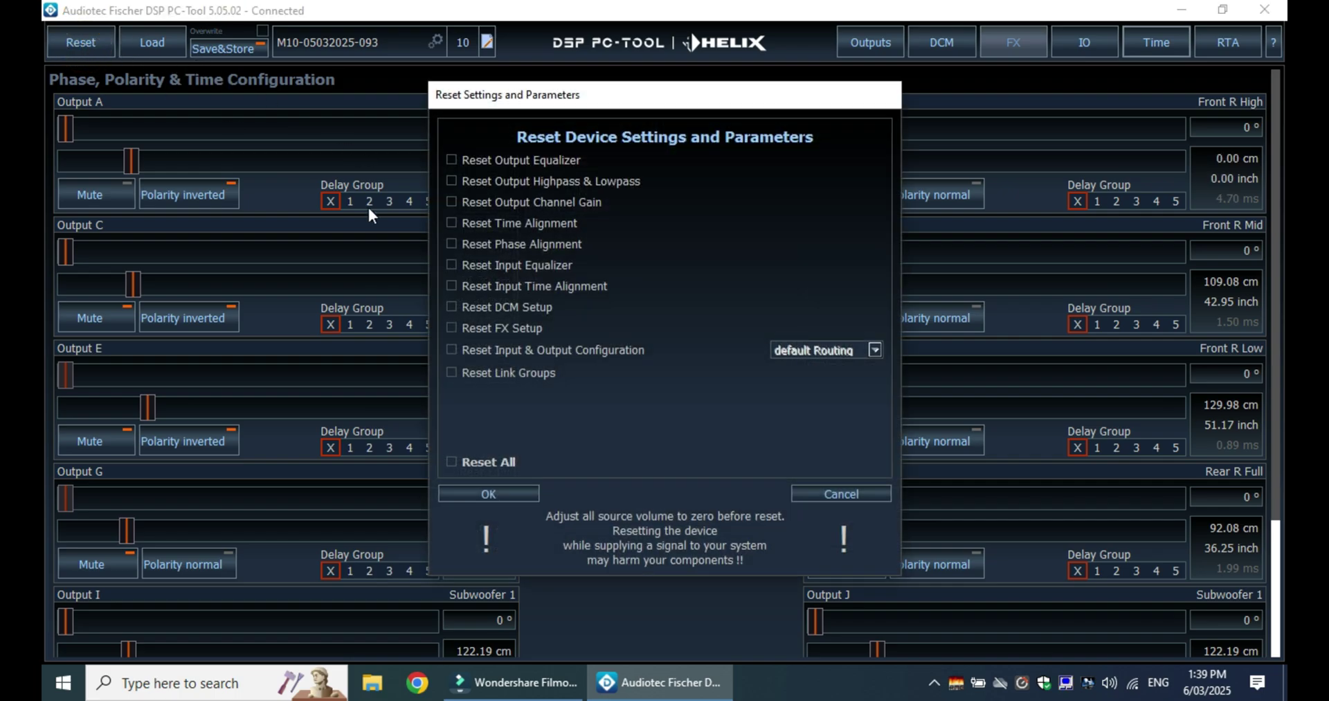
left_click(452, 222)
left_click(504, 493)
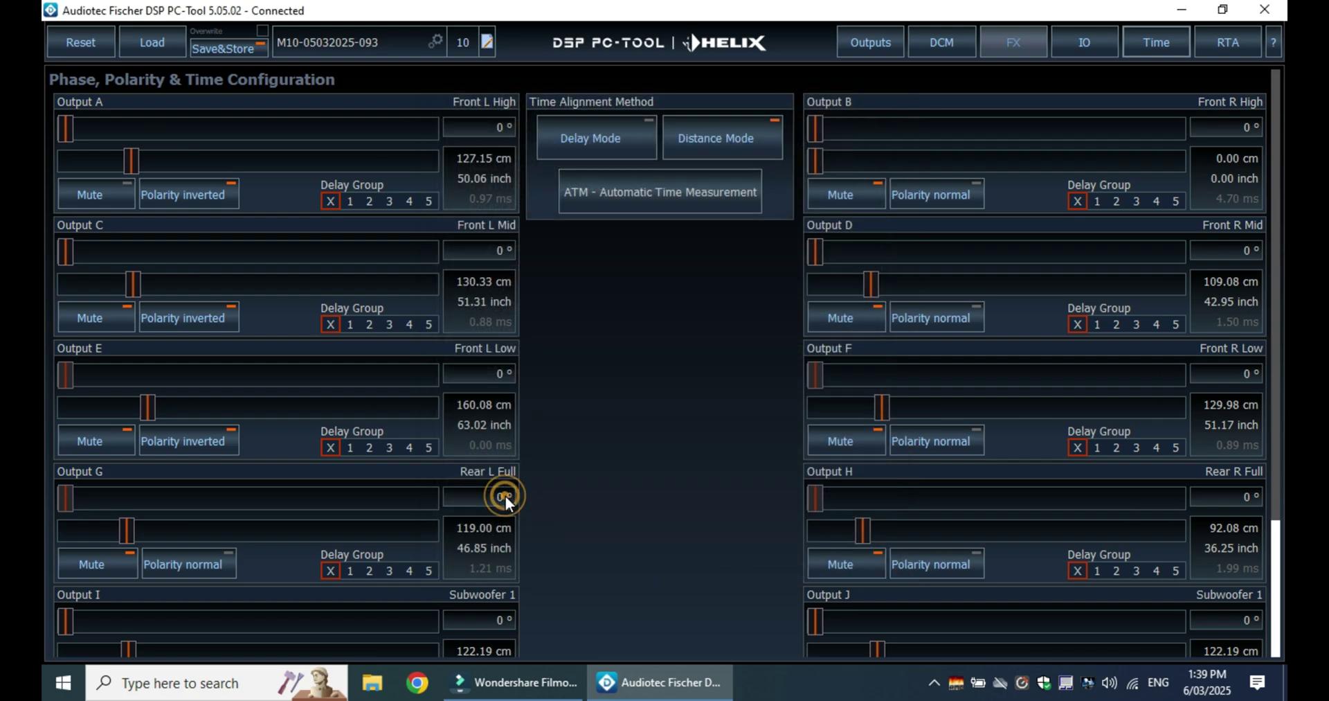
left_click(882, 43)
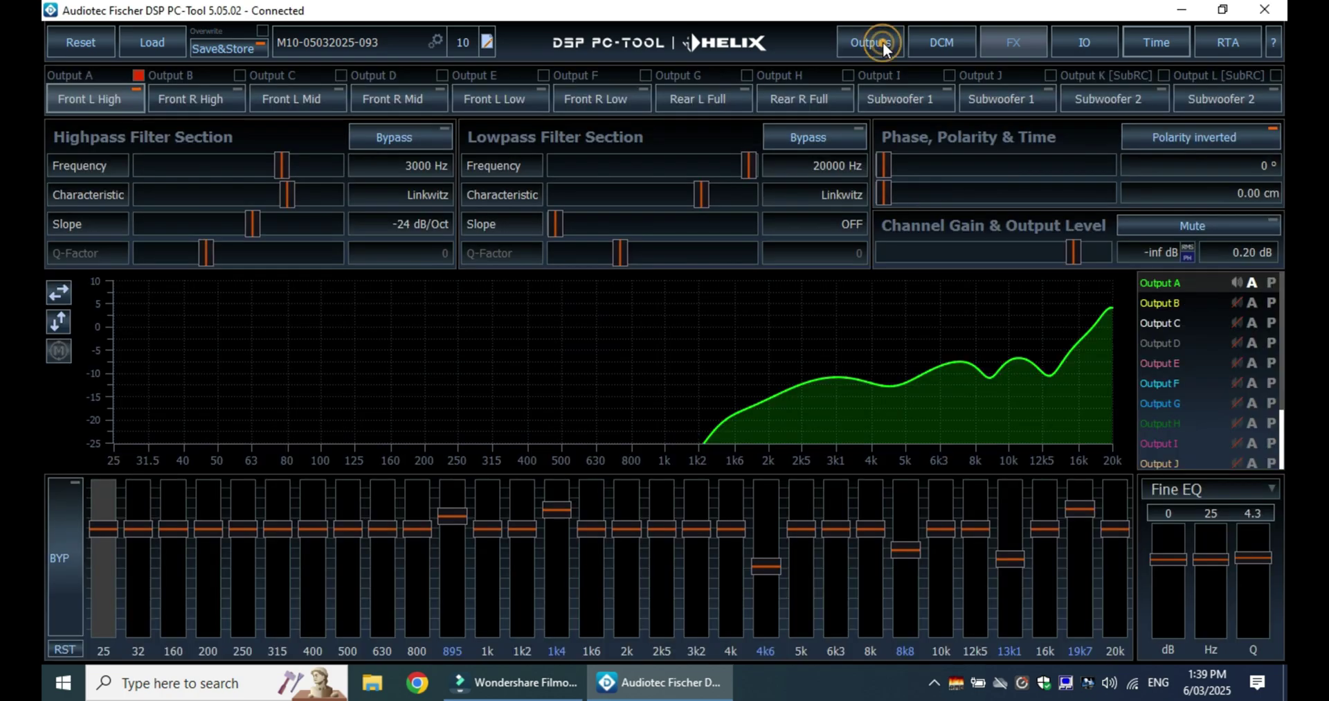
left_click(1143, 40)
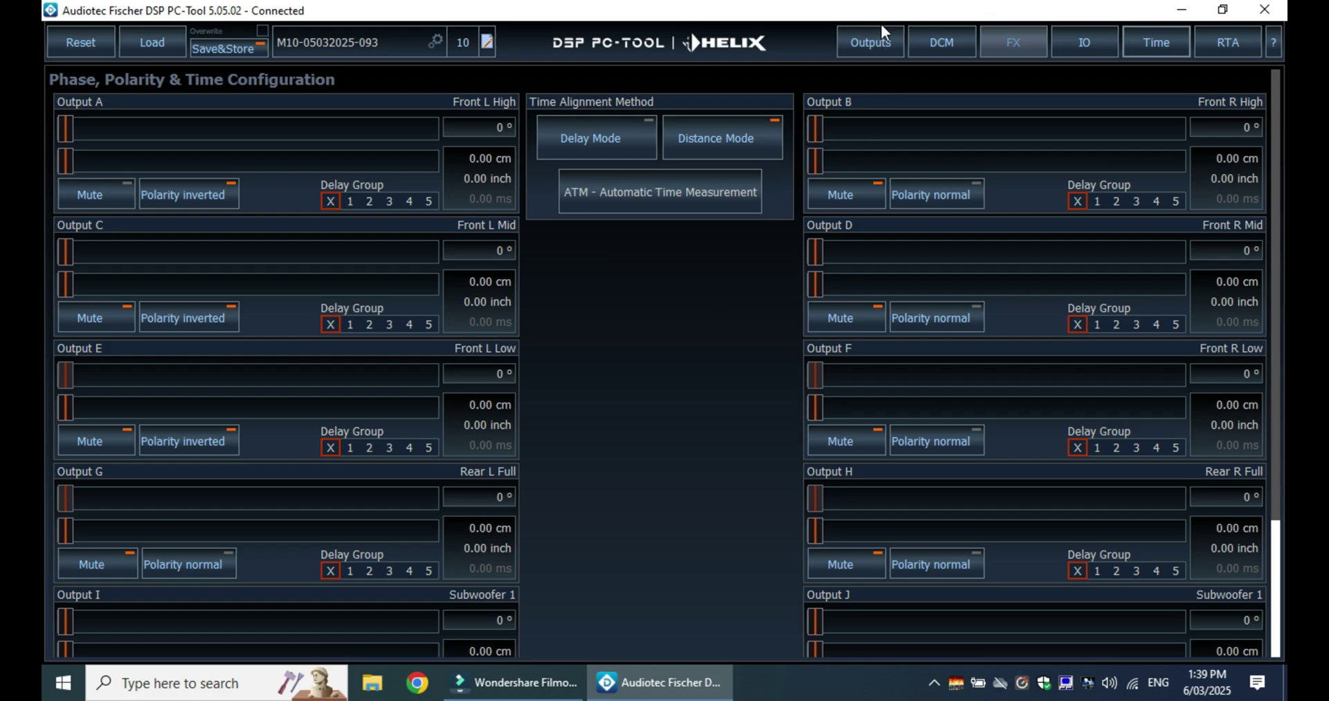
left_click(873, 41)
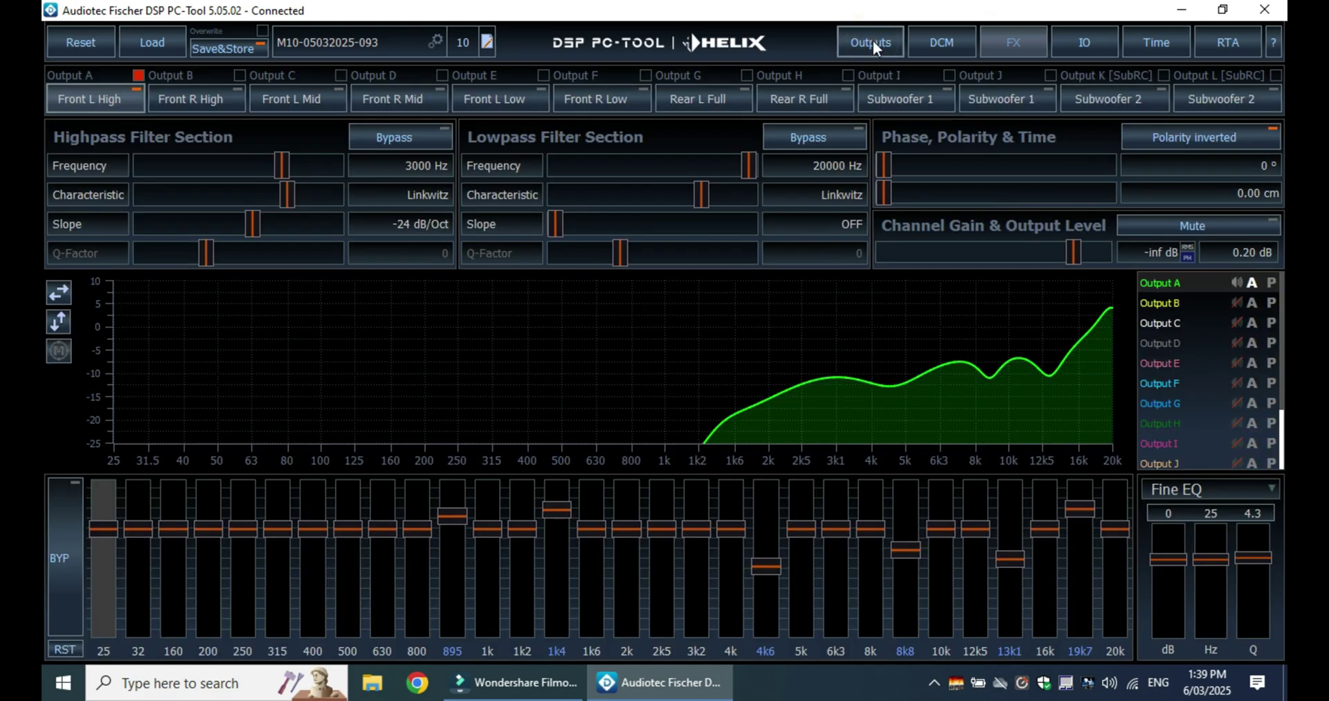
Open Automatic Time Measurement with Microphone (Umik-1 Gain: 18dB) as audio input and HEC/AUX (Extension Card Module) as signal input
left_click(1141, 48)
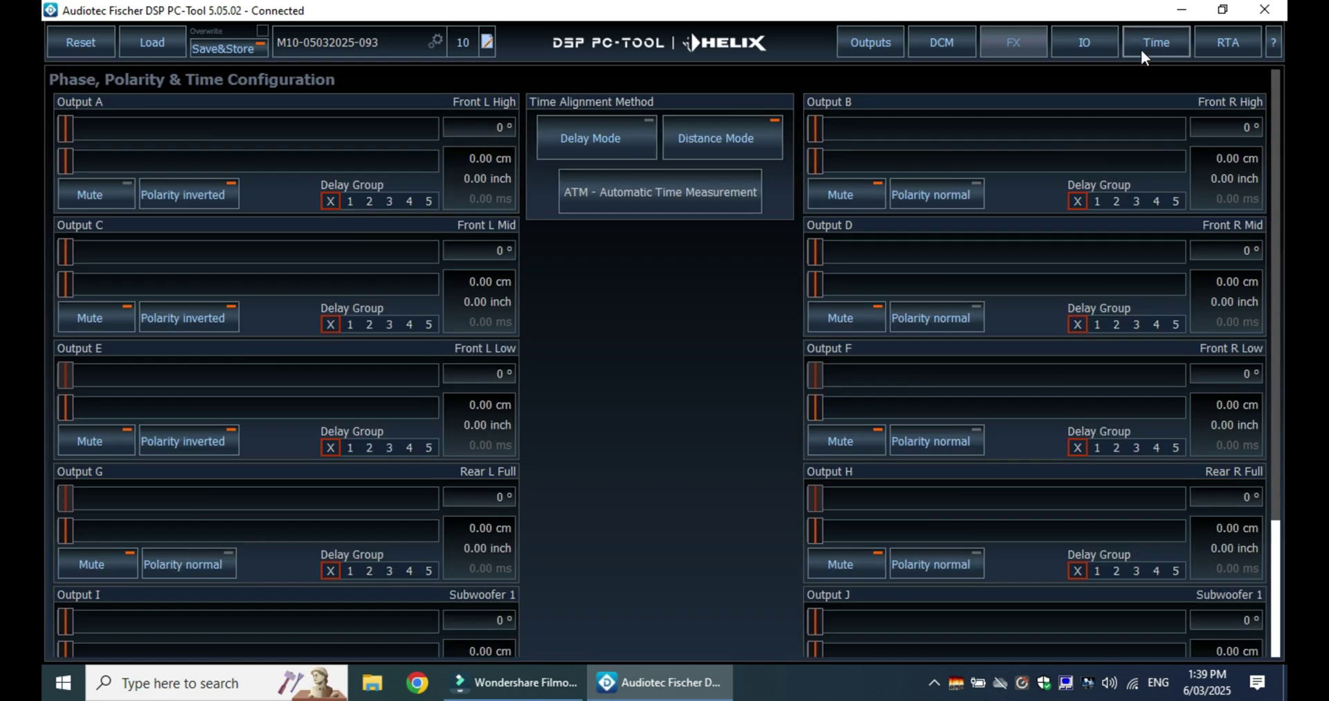
left_click(682, 193)
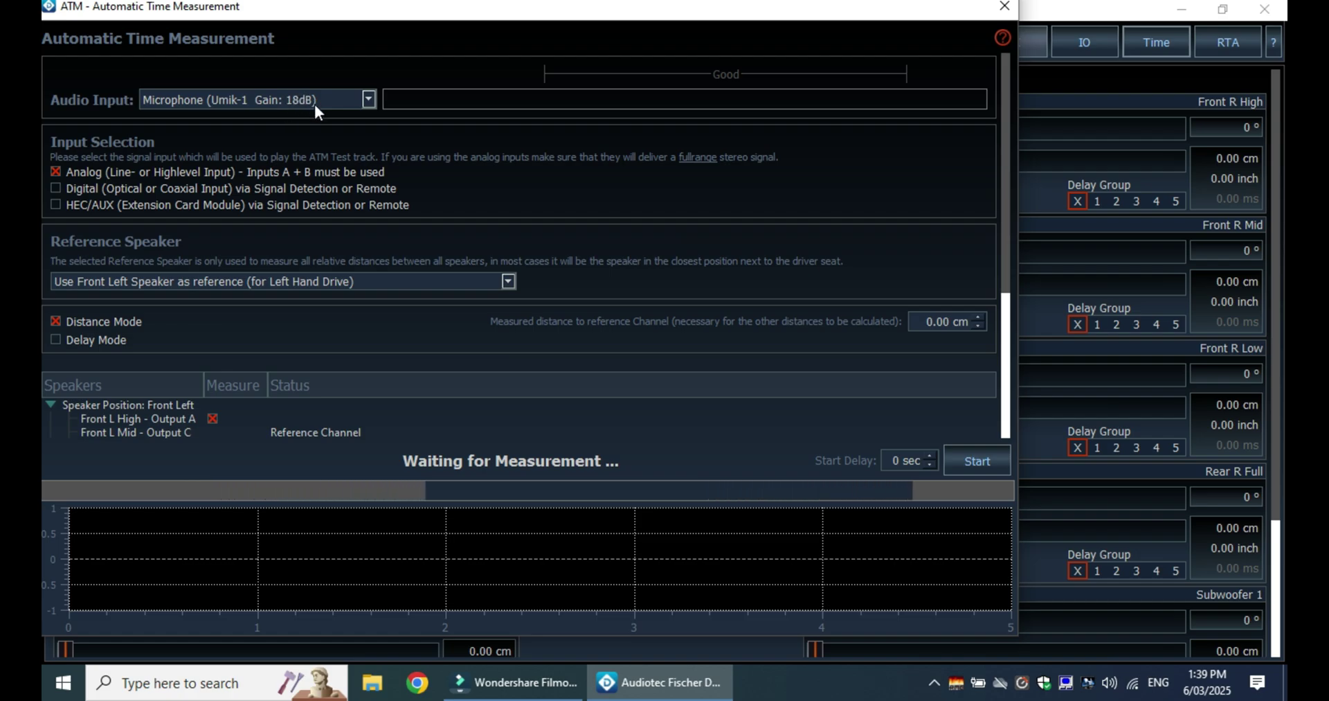
left_click(368, 101)
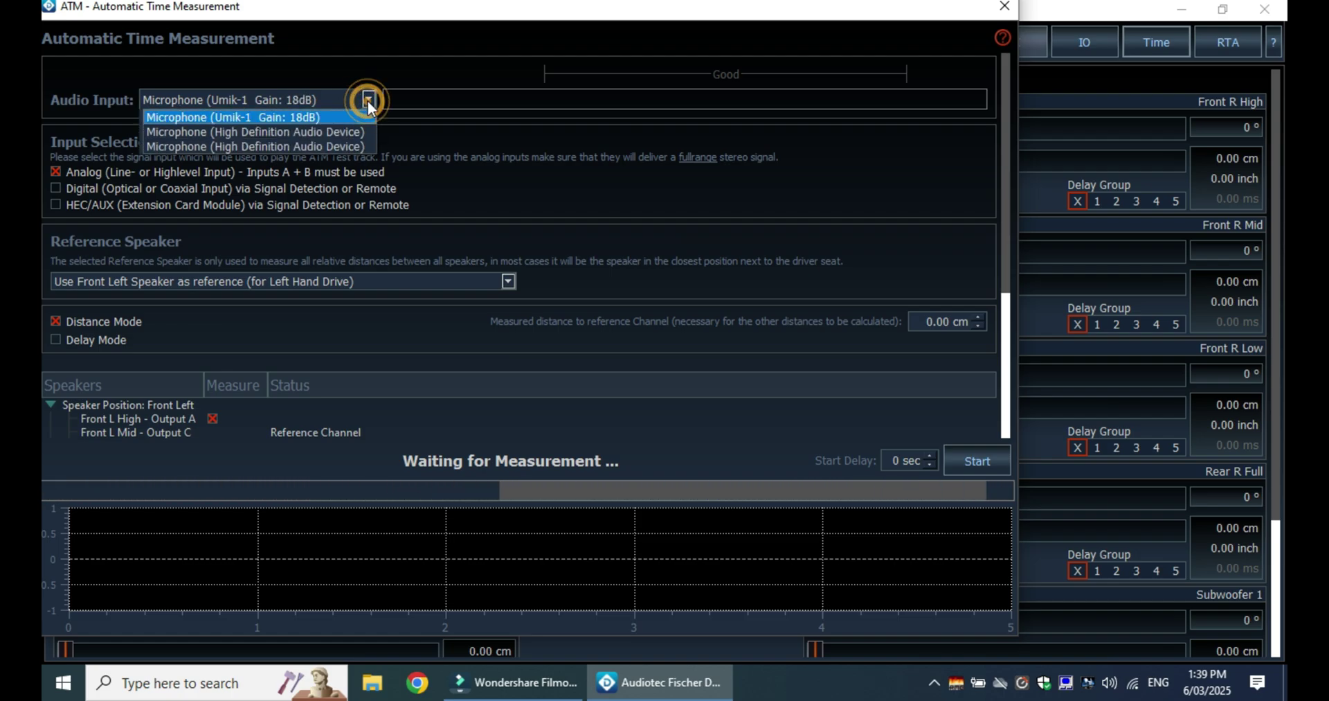
left_click(277, 118)
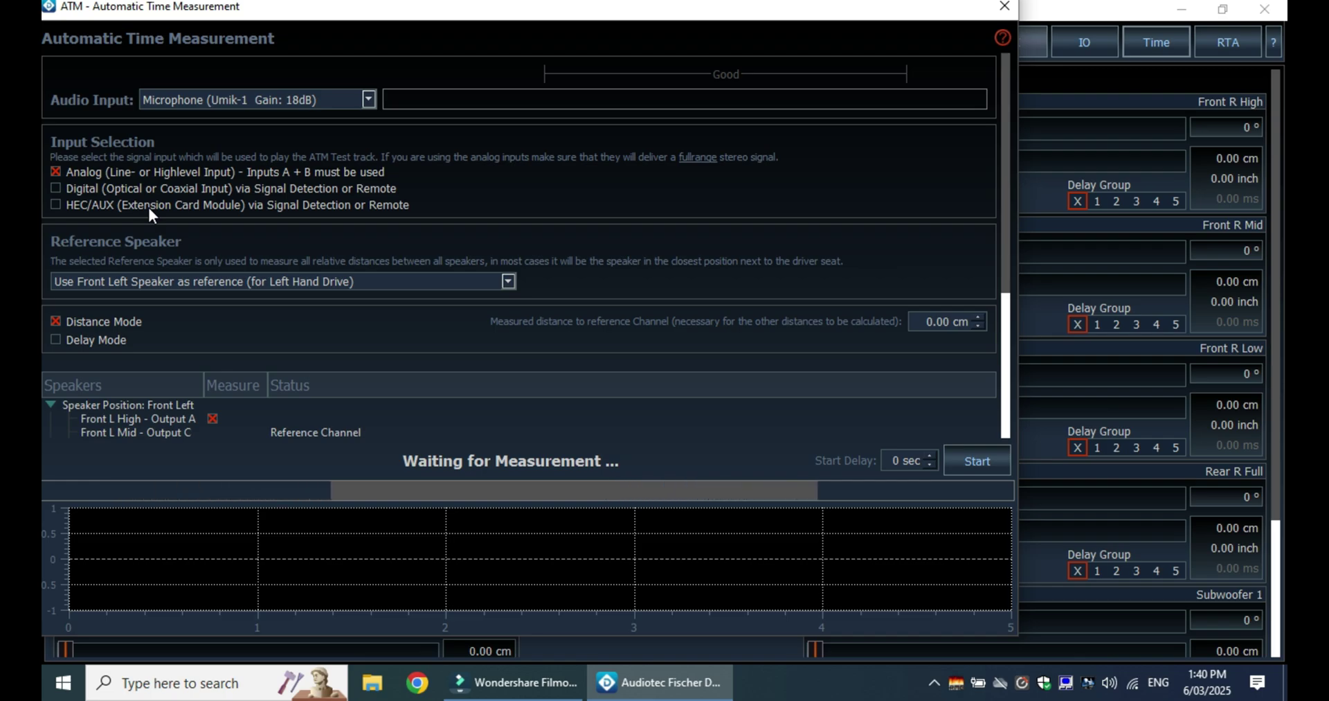
left_click(54, 205)
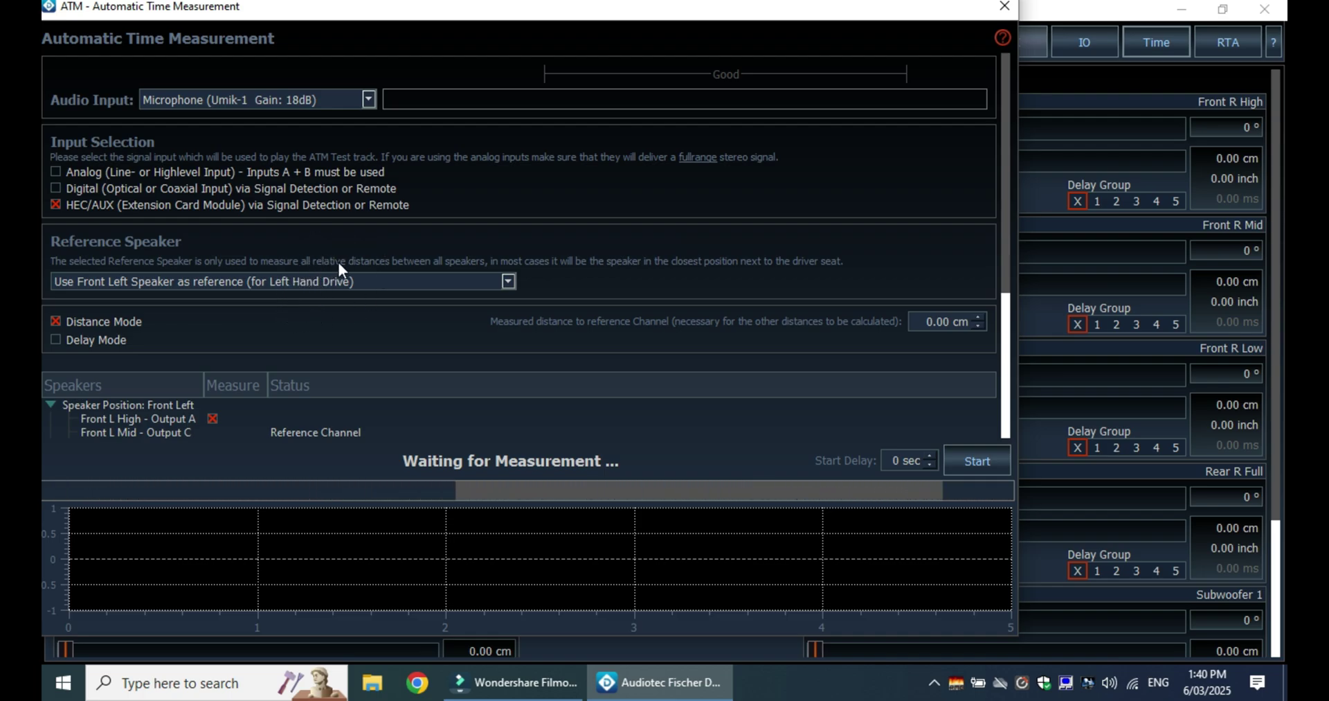
Use the front right speaker as reference for right-hand drive and set its measured distance to 101.50 cm
left_click(510, 281)
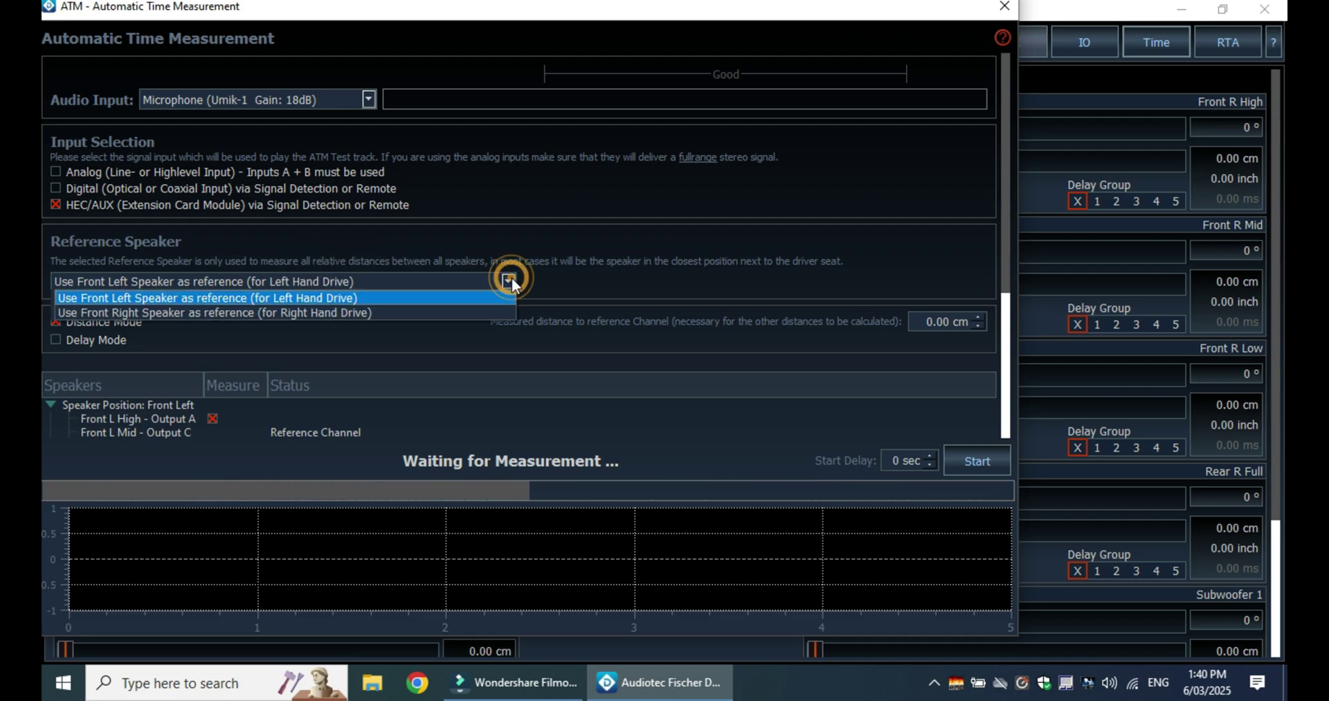
left_click(402, 313)
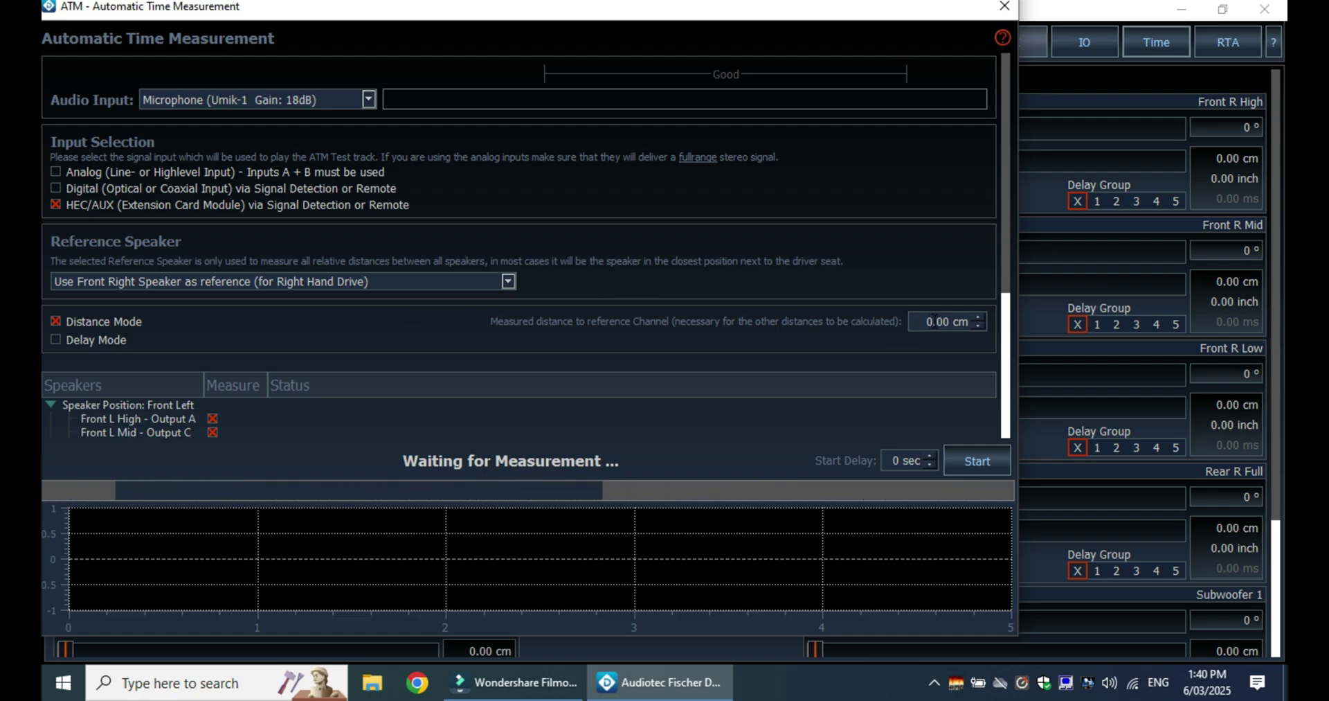
left_click(921, 376)
key("BackSpace")
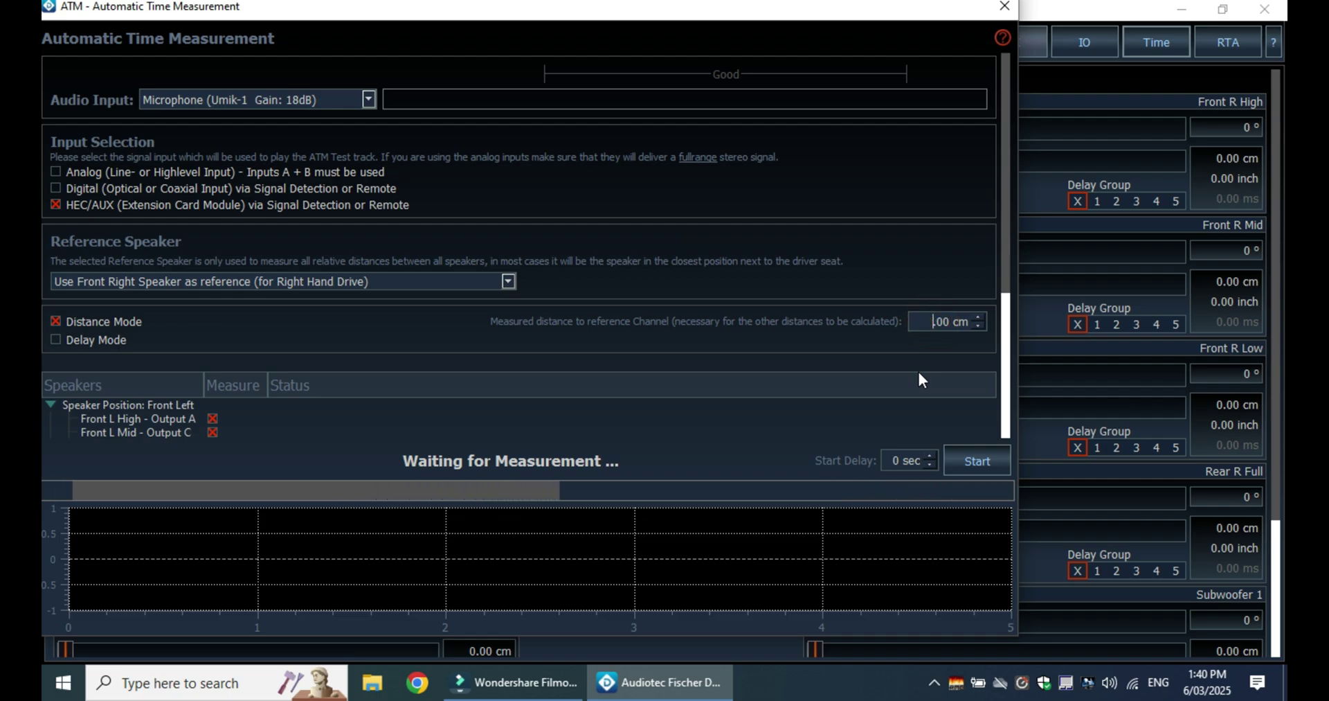
type("101")
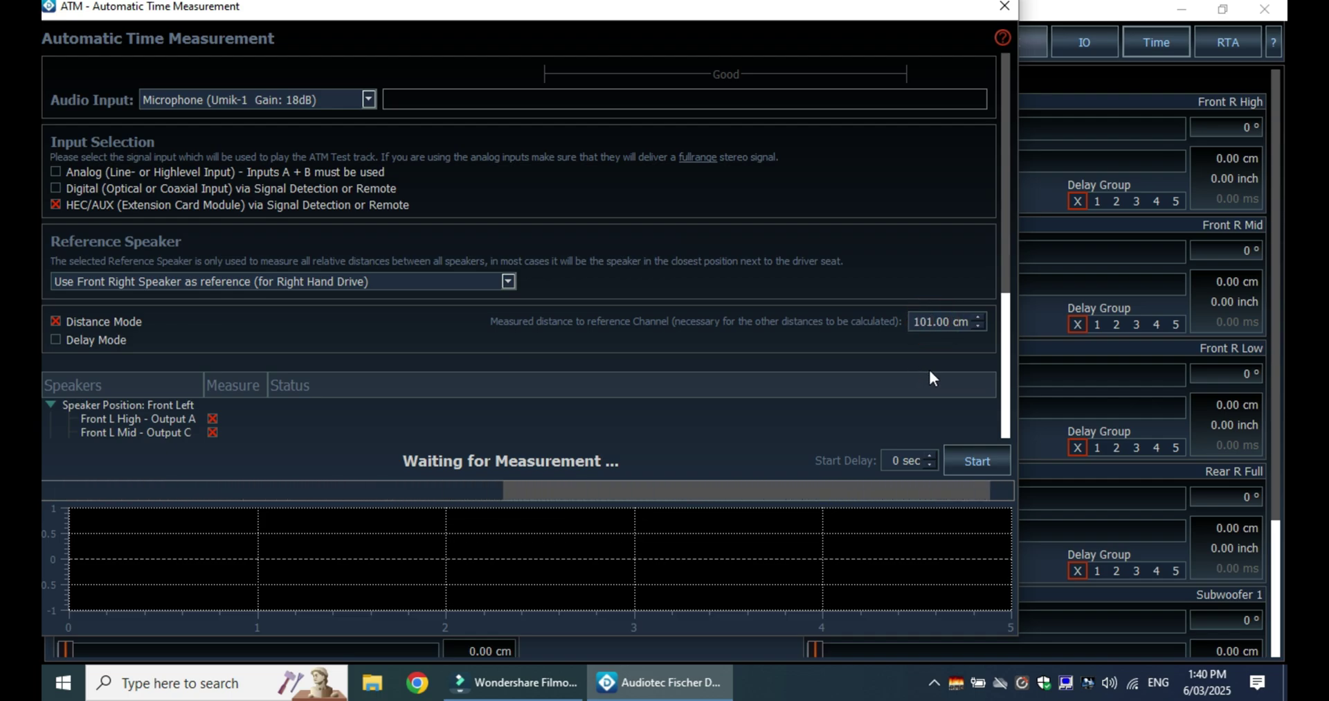
left_click(939, 321)
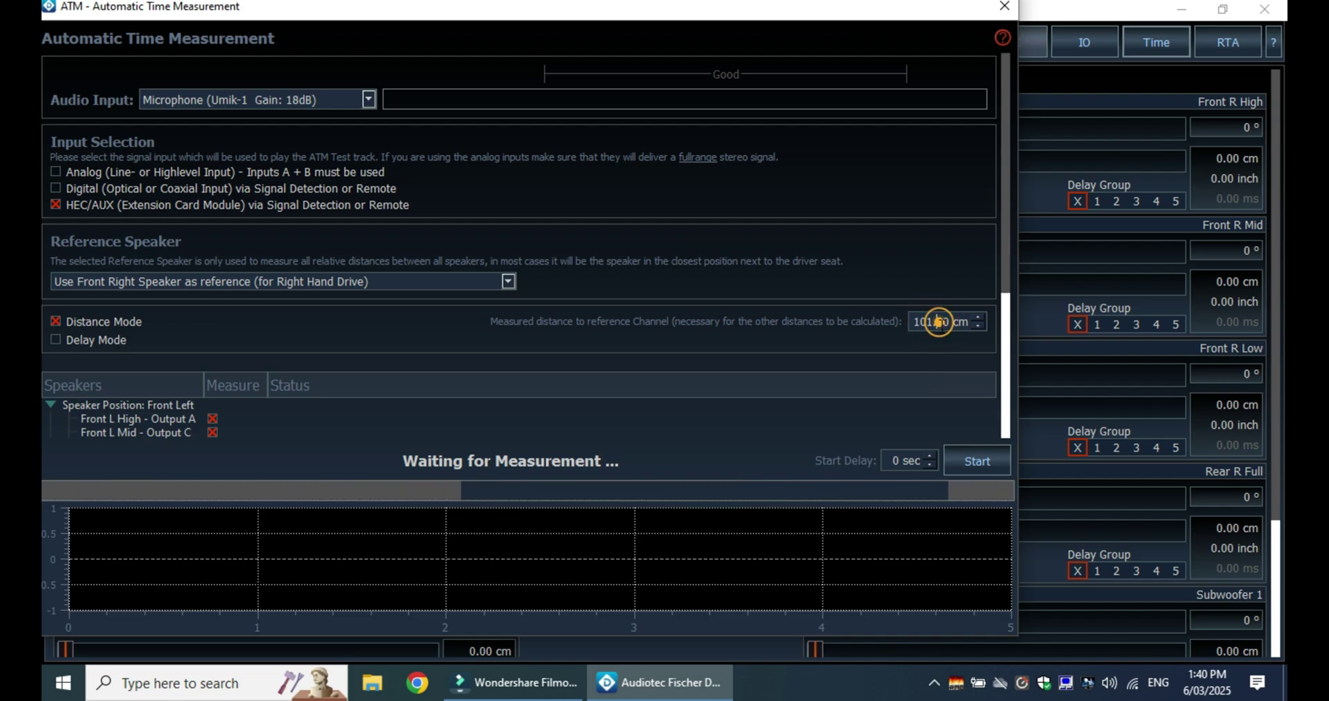
key("BackSpace")
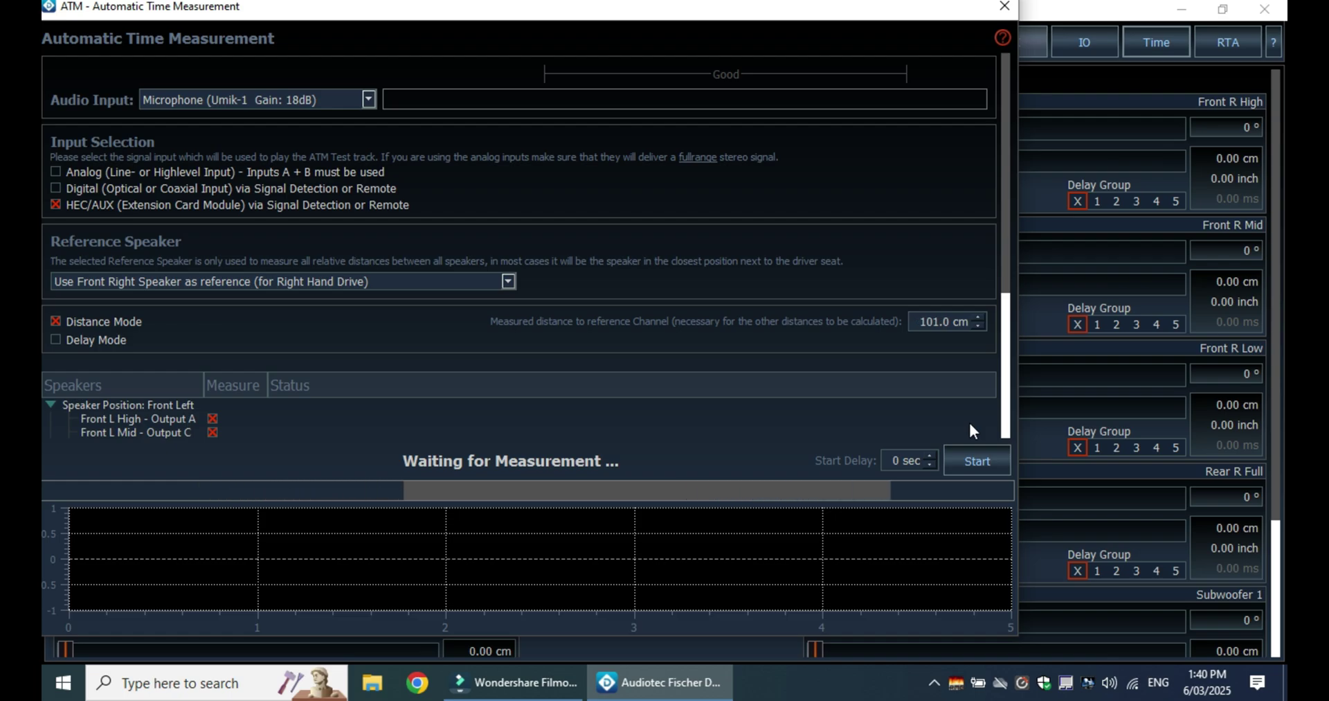
type("5")
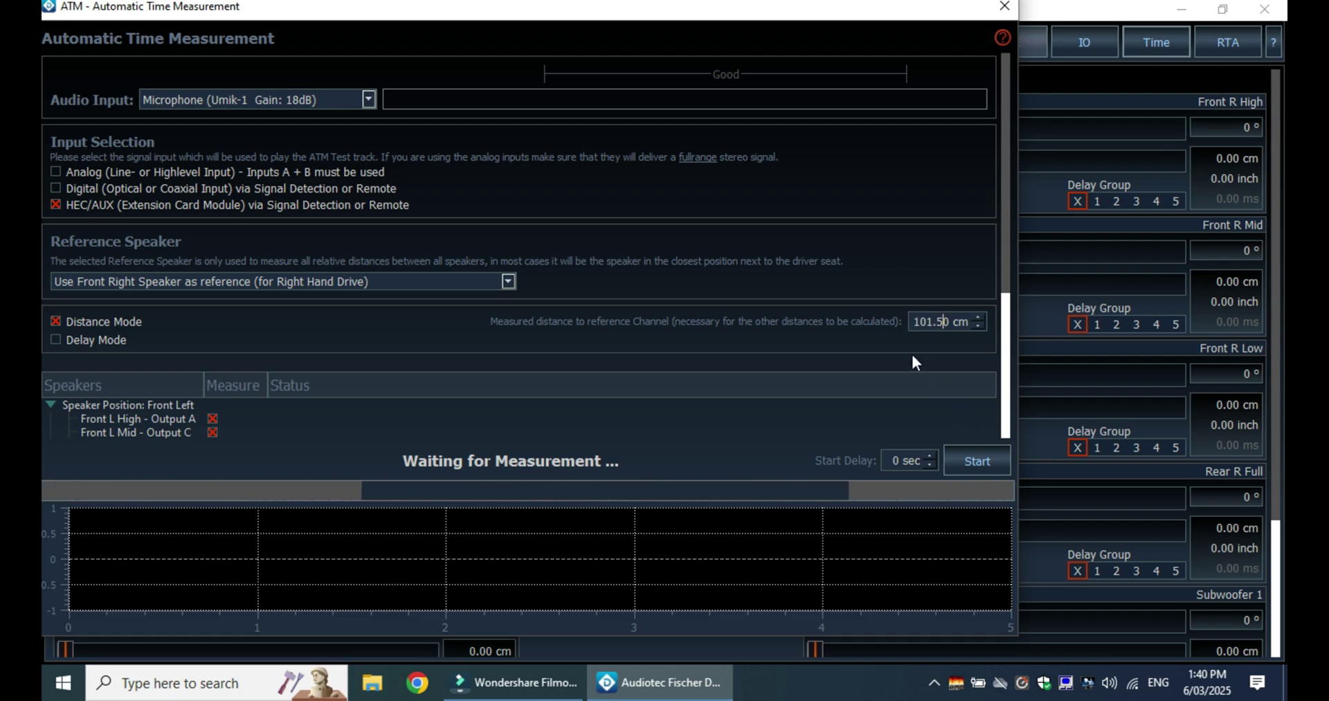
key("Return")
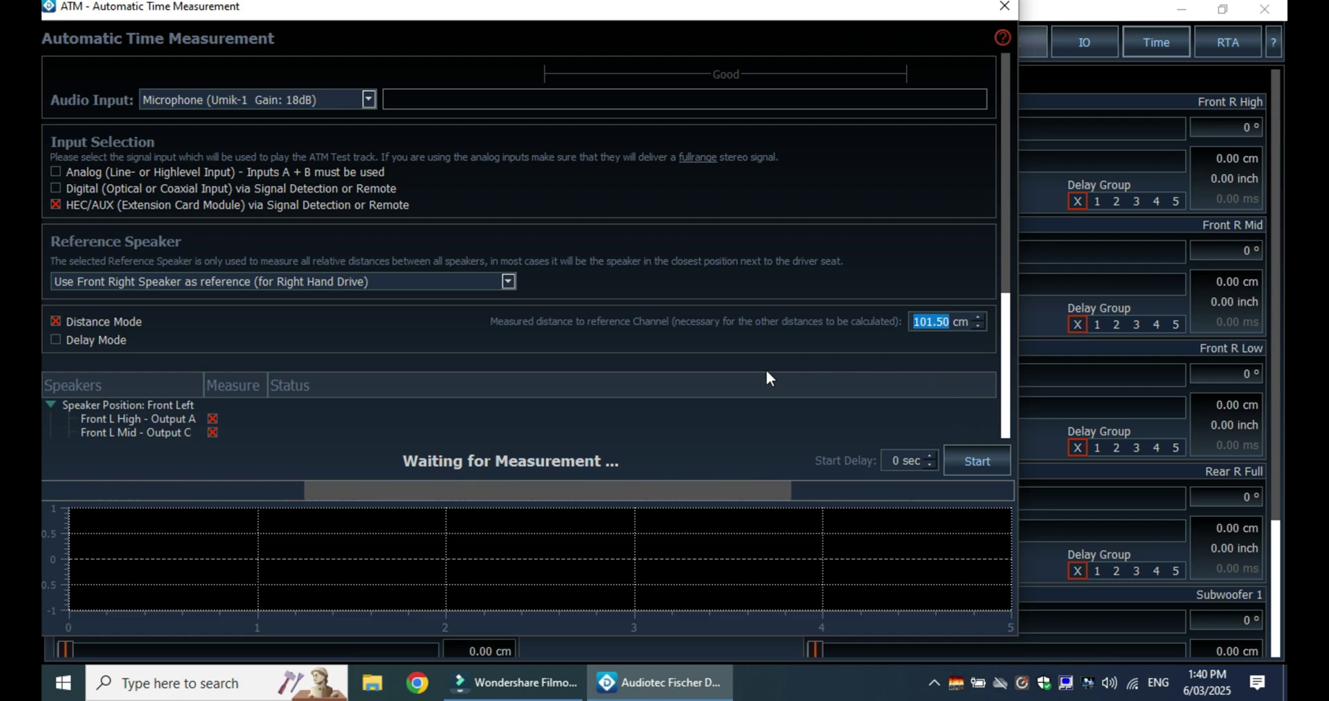
left_click(335, 320)
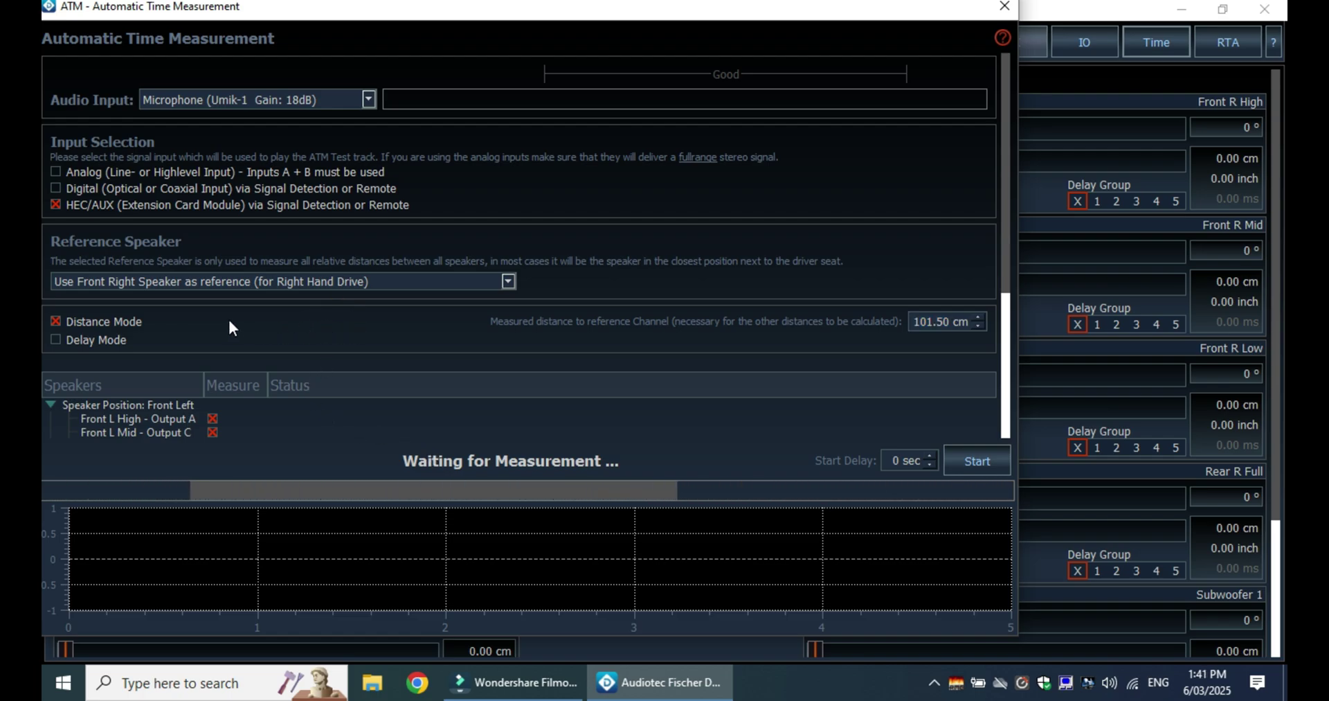
Switch the measurement to Delay Mode and review the list of speakers selected for measuring
left_click(55, 340)
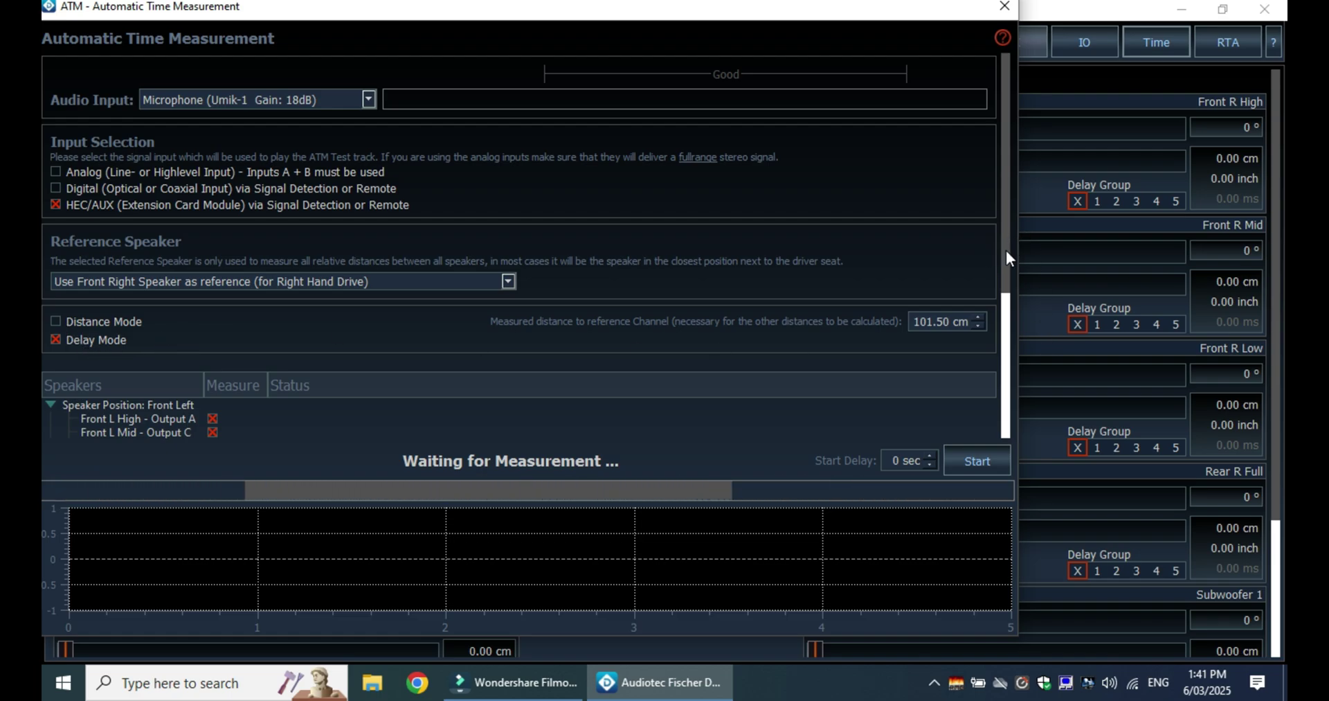
left_click_drag(1006, 250, 1005, 378)
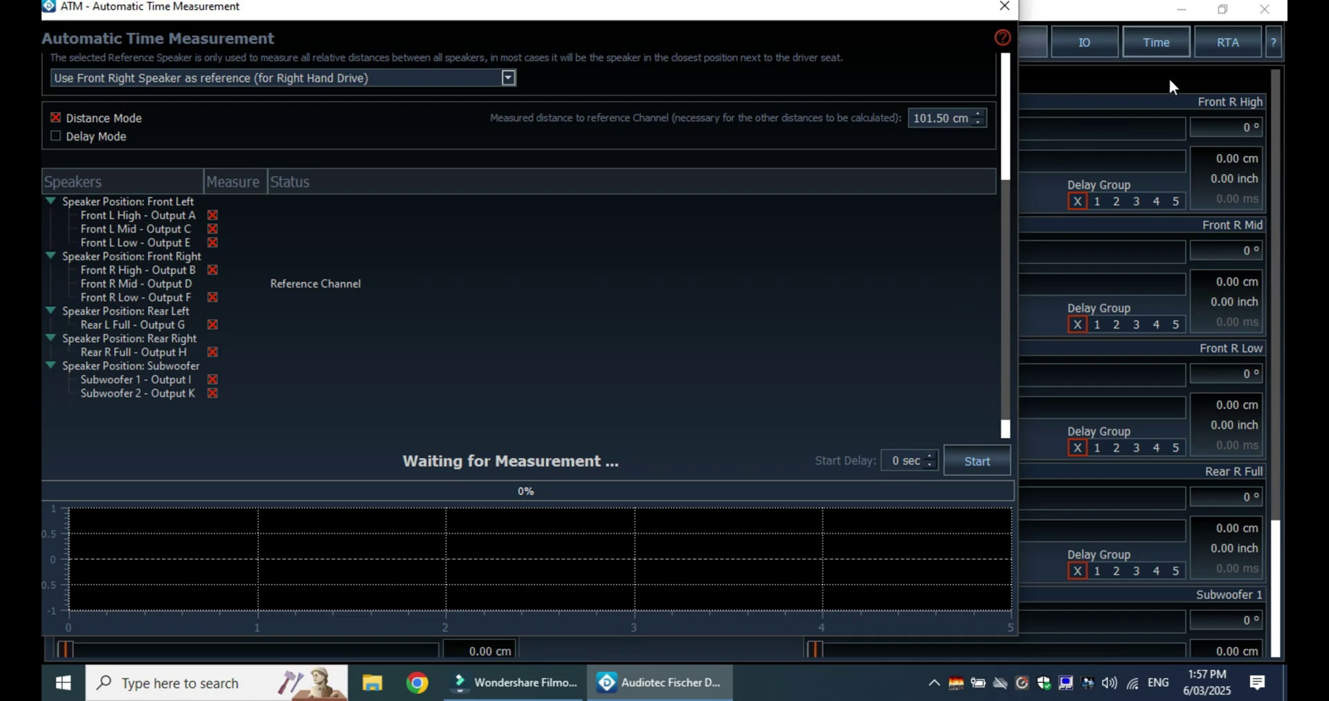
Close the Automatic Time Measurement and check the output channels' settings and mute states
left_click(1002, 10)
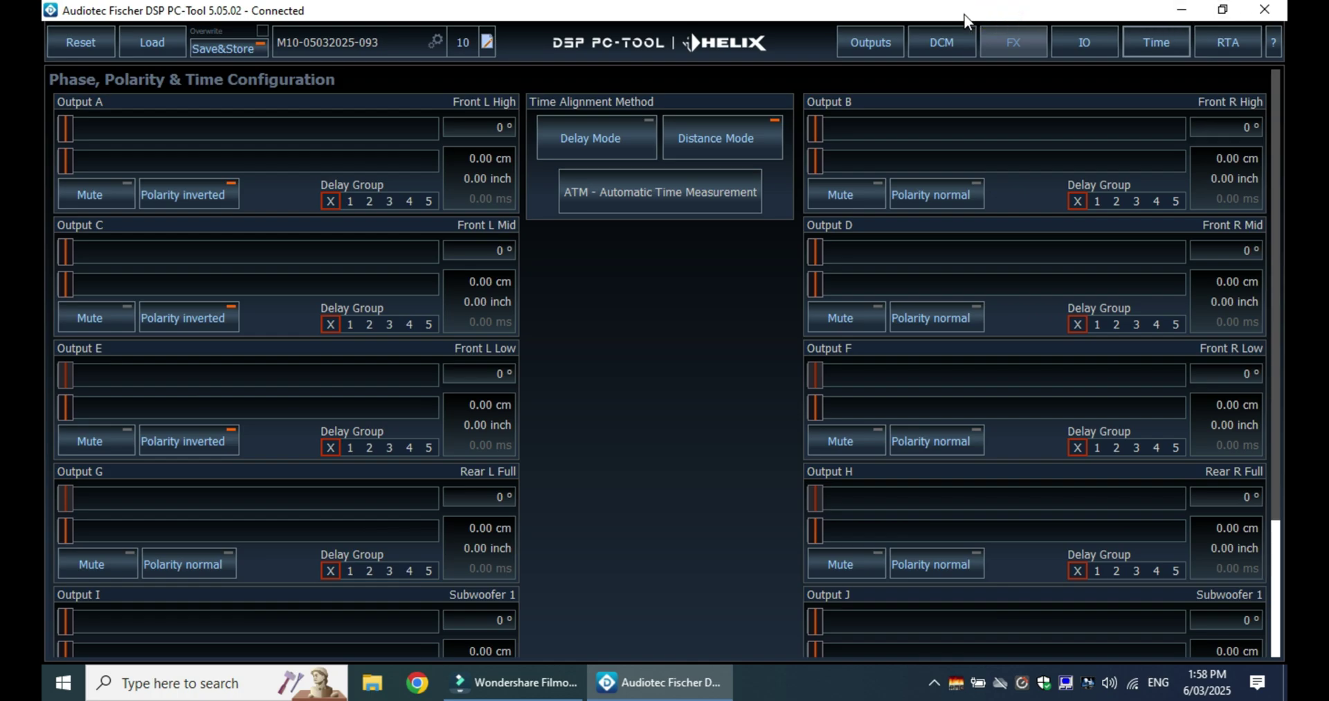
left_click(875, 38)
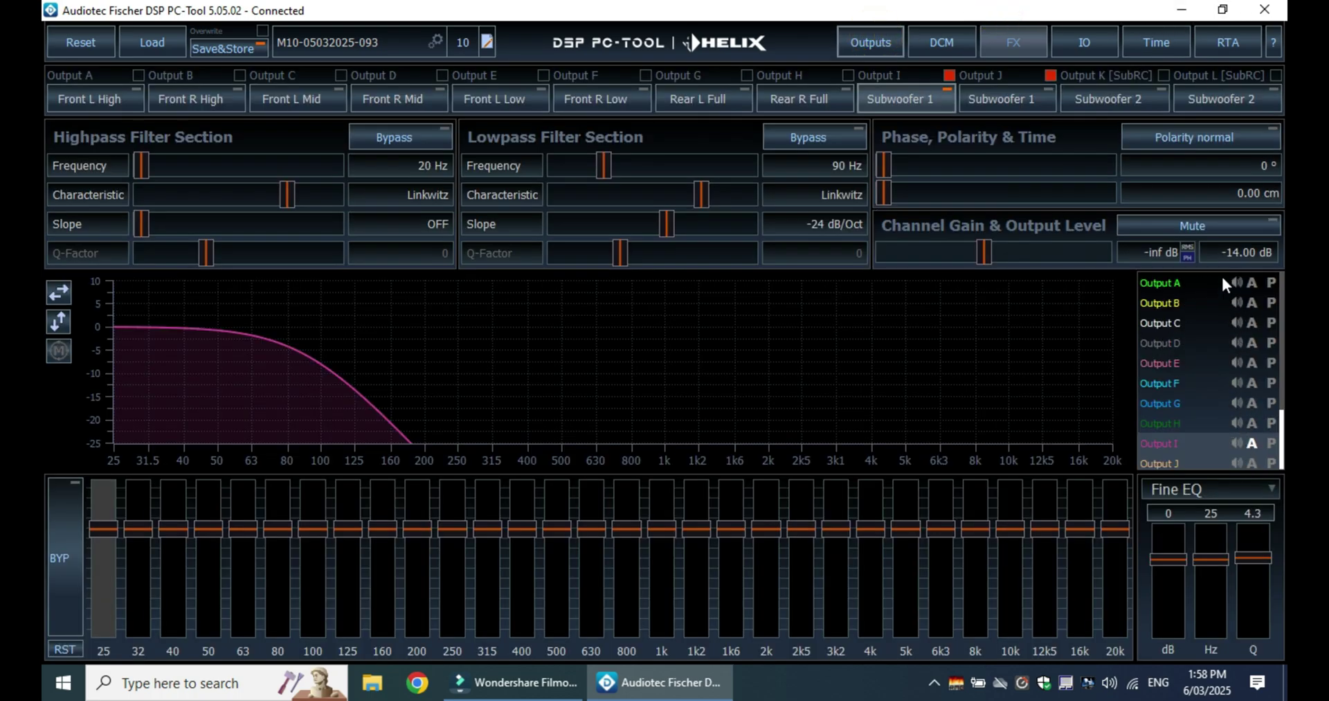
left_click(1148, 43)
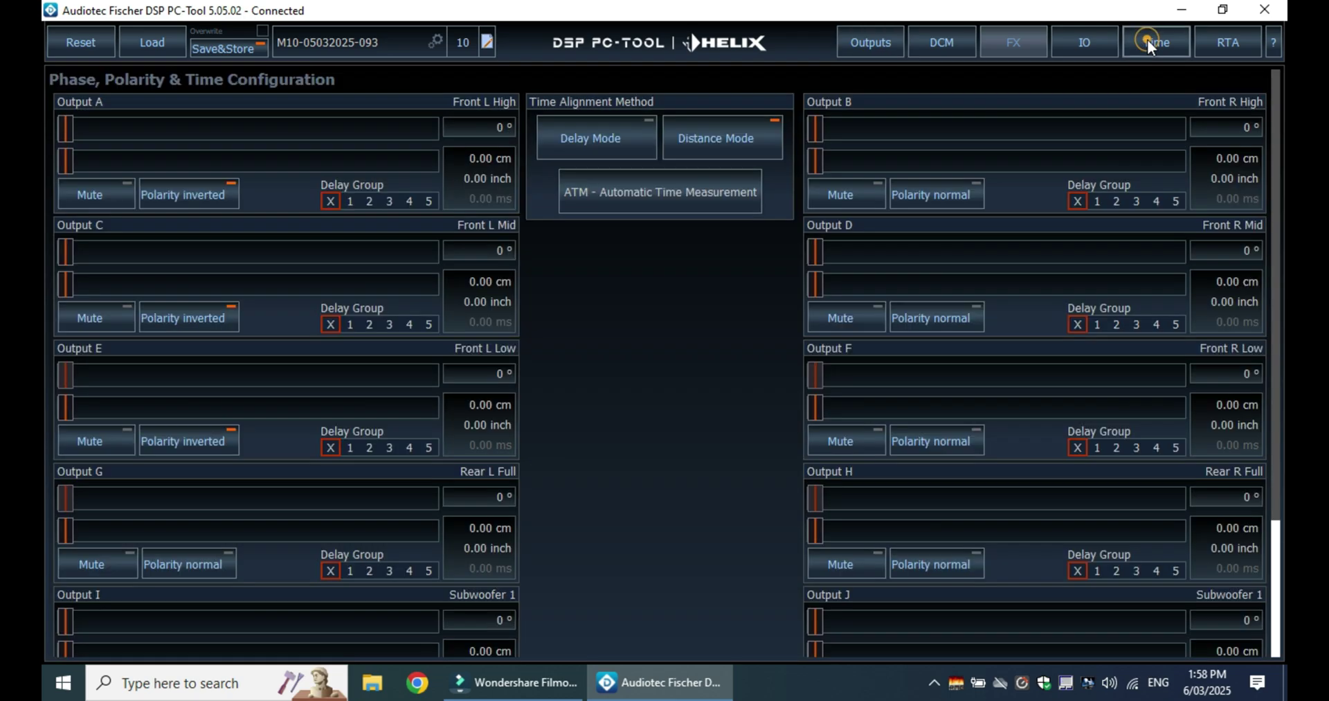
Try to run the Automatic Time Measurement with the current settings, and close it
left_click(664, 194)
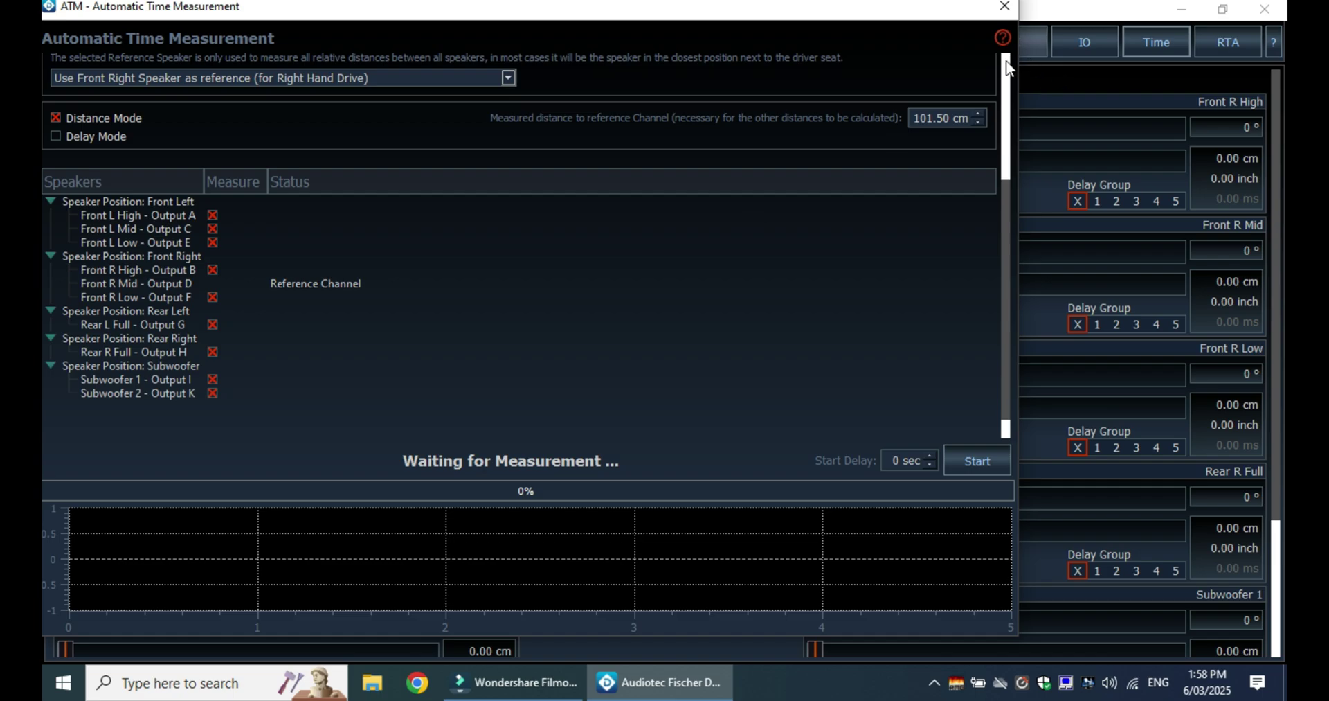
scroll(1007, 68, "up", 3)
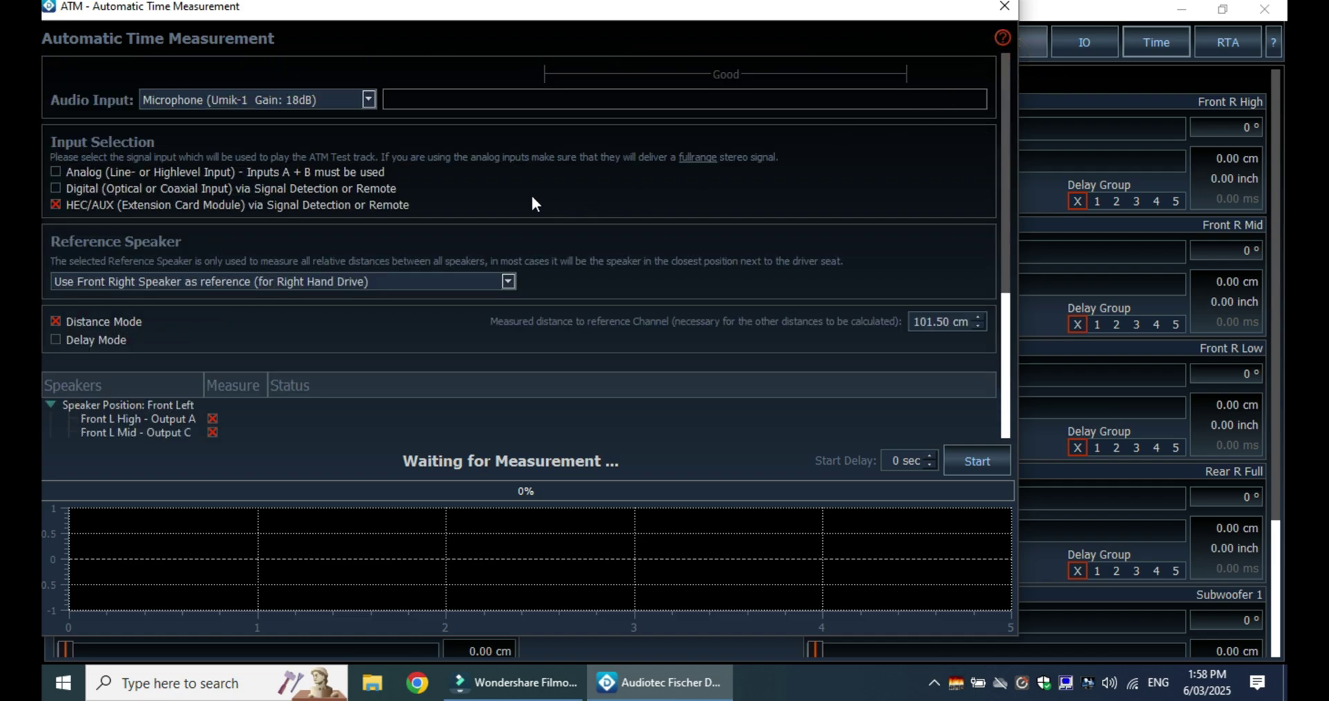
left_click(967, 464)
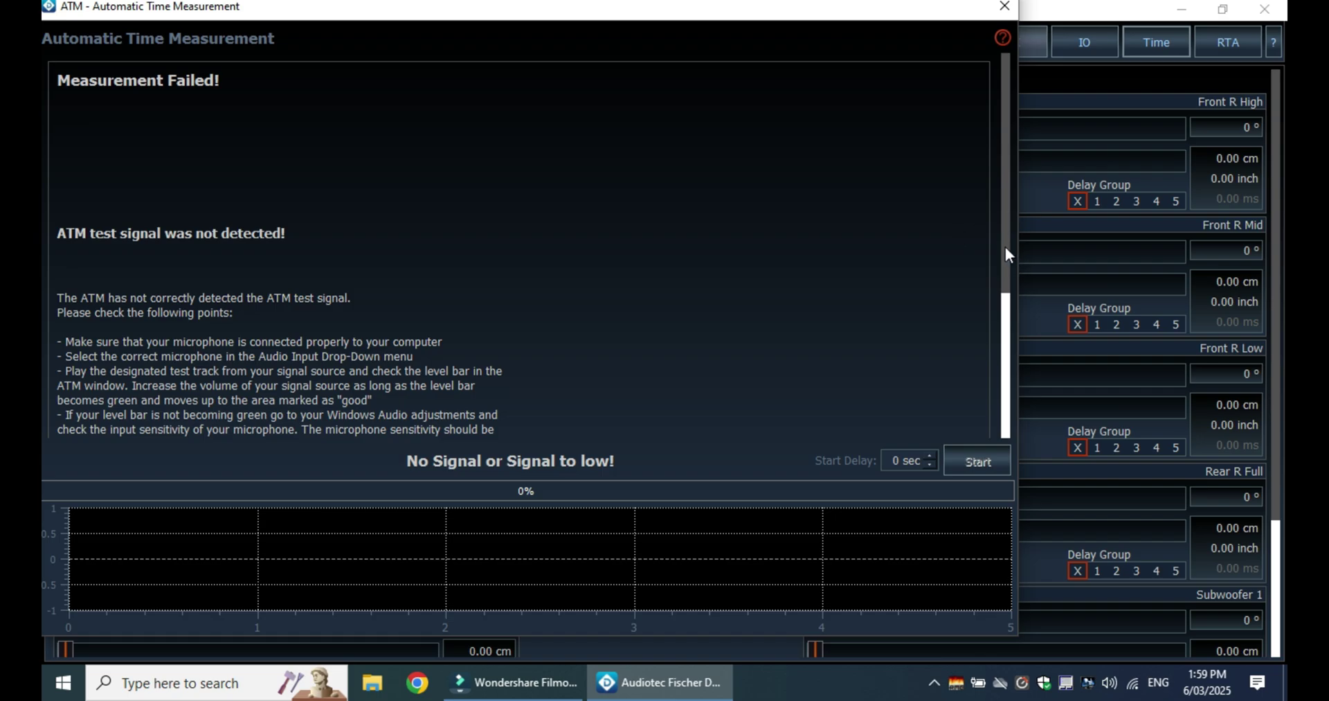
left_click(1005, 7)
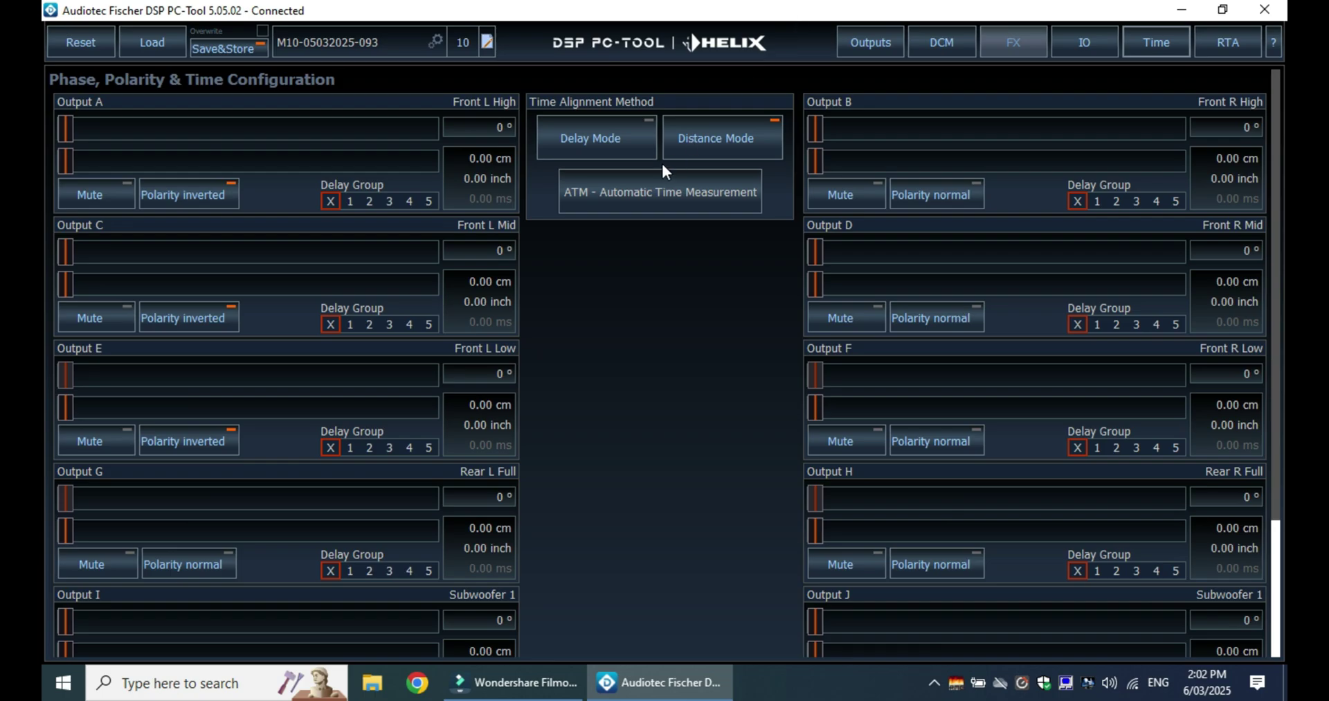
Run the Automatic Time Measurement in Distance Mode for all selected speakers and follow each channel's status in the speaker list
left_click(648, 187)
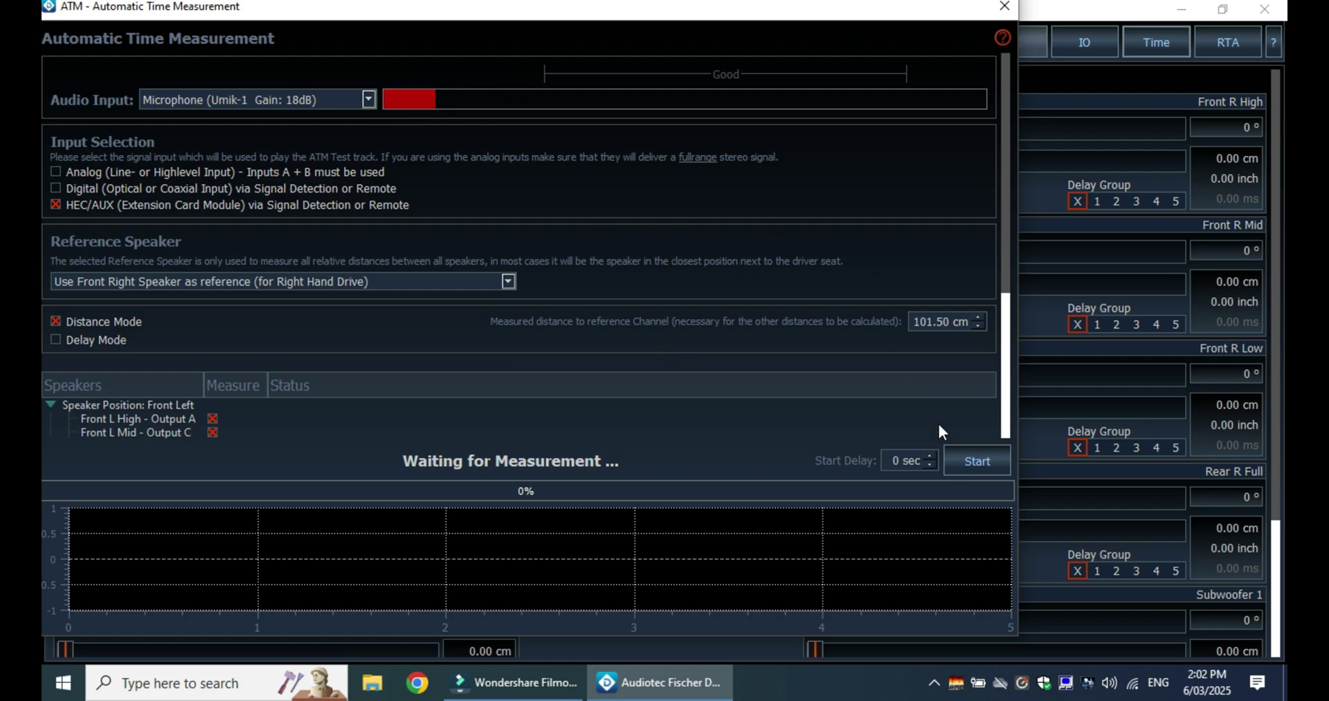
left_click(990, 462)
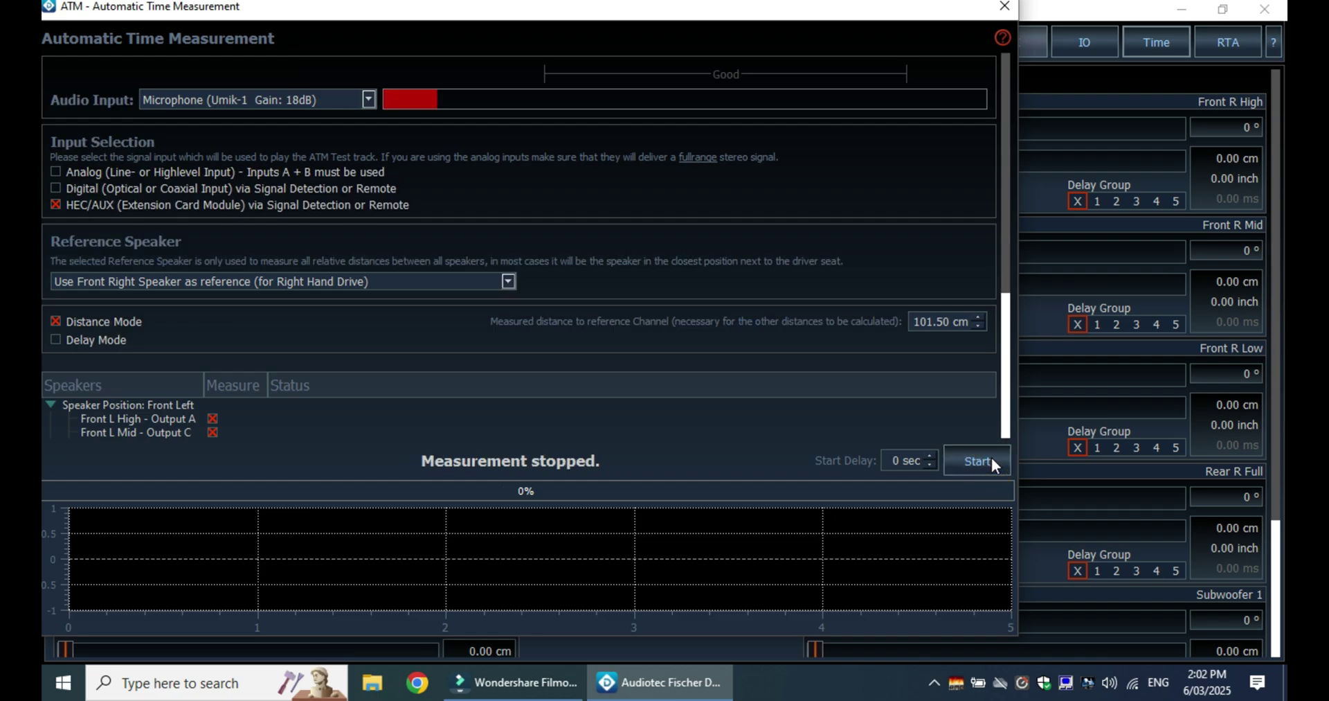
left_click(980, 466)
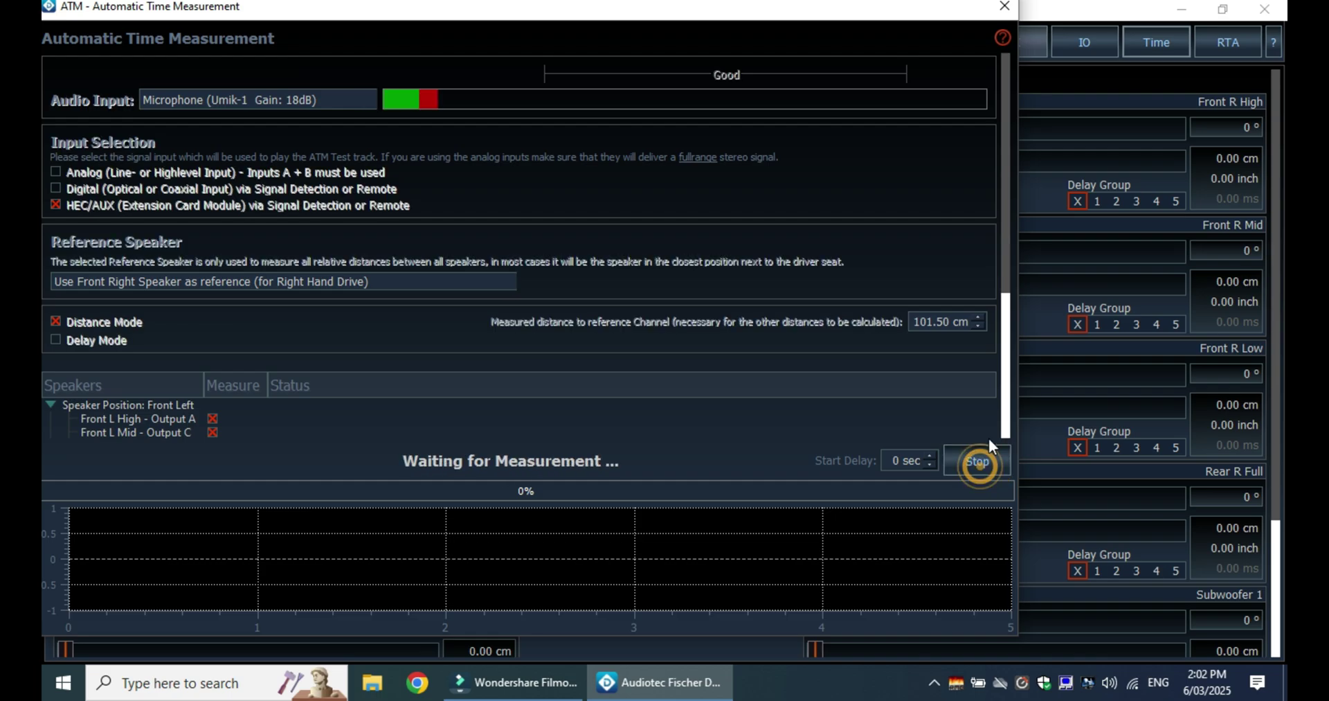
left_click(1007, 388)
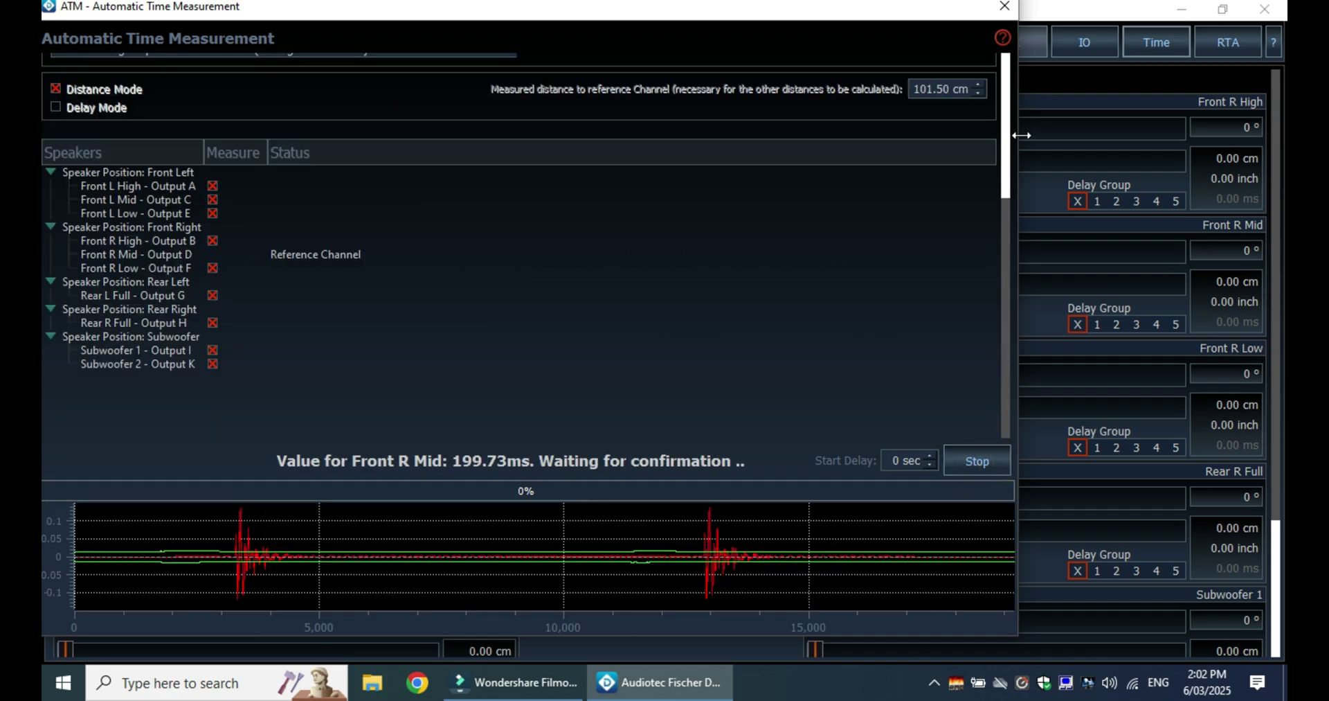
left_click(1003, 88)
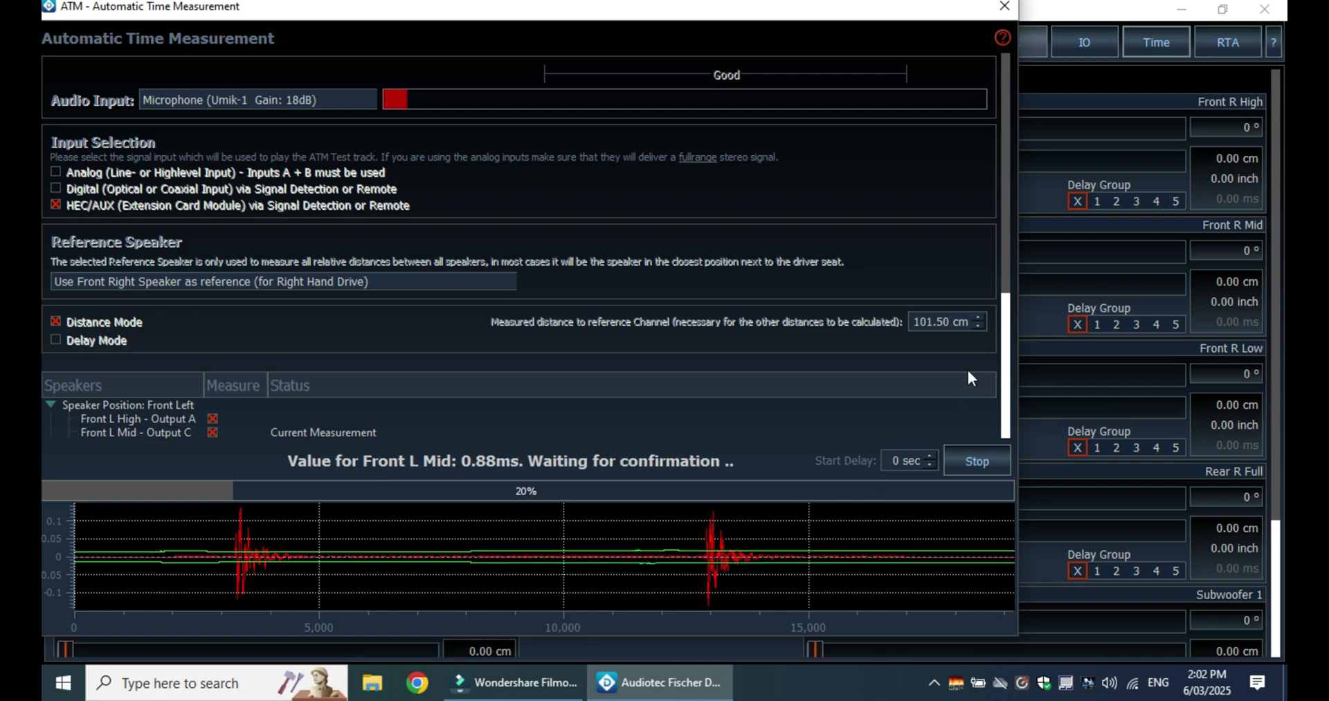
left_click(1002, 356)
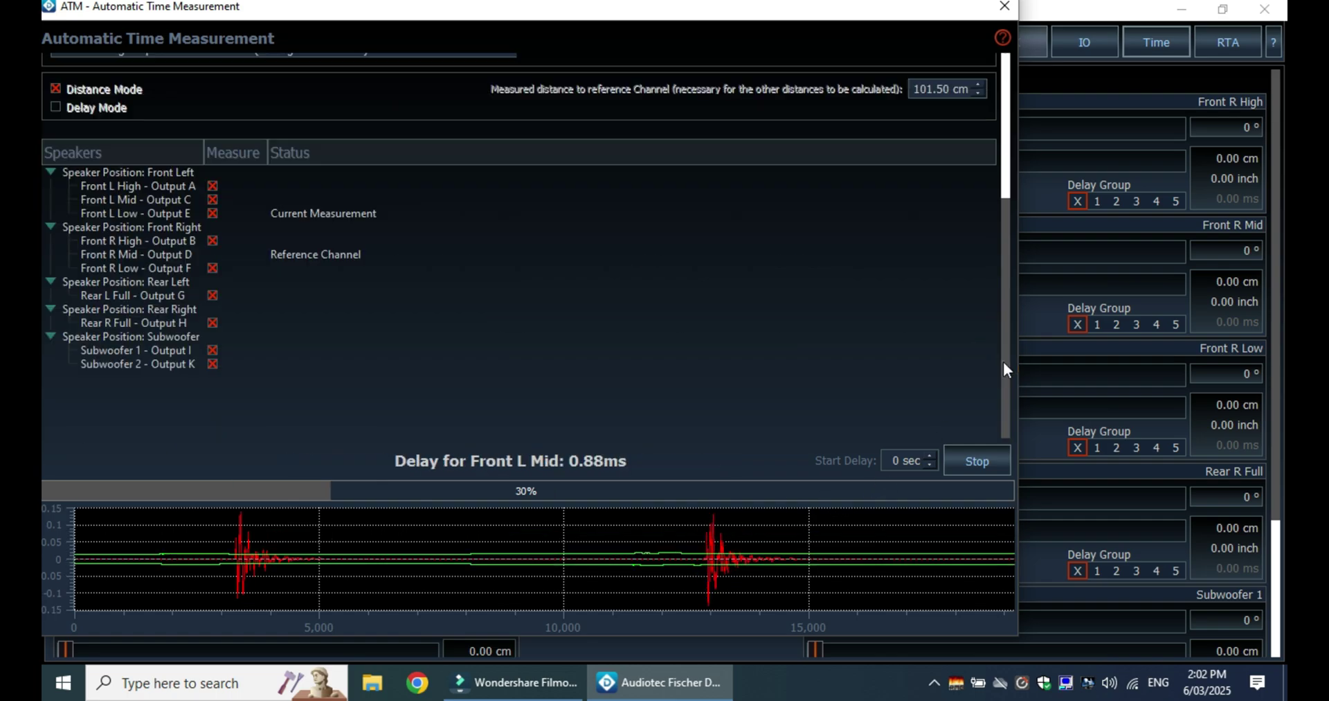
Save the After ATM data to the time configuration and close the measurement
left_click(1003, 362)
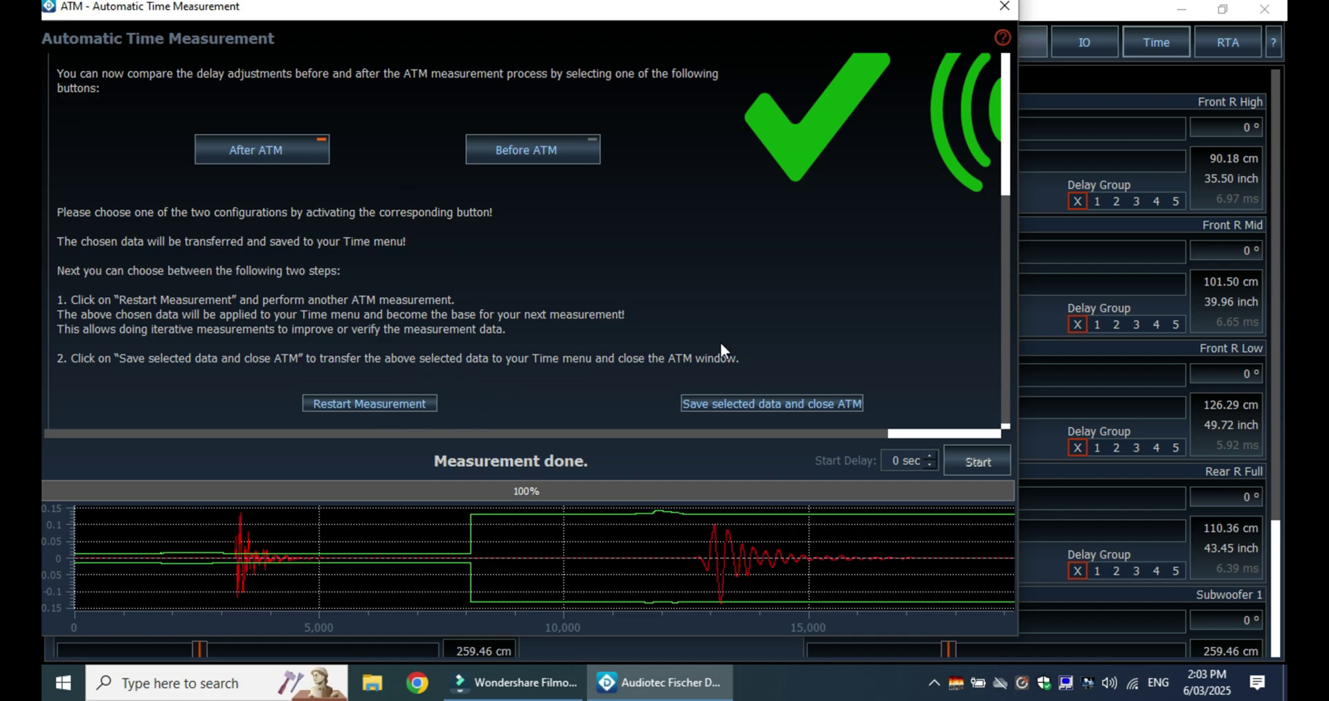
left_click(767, 402)
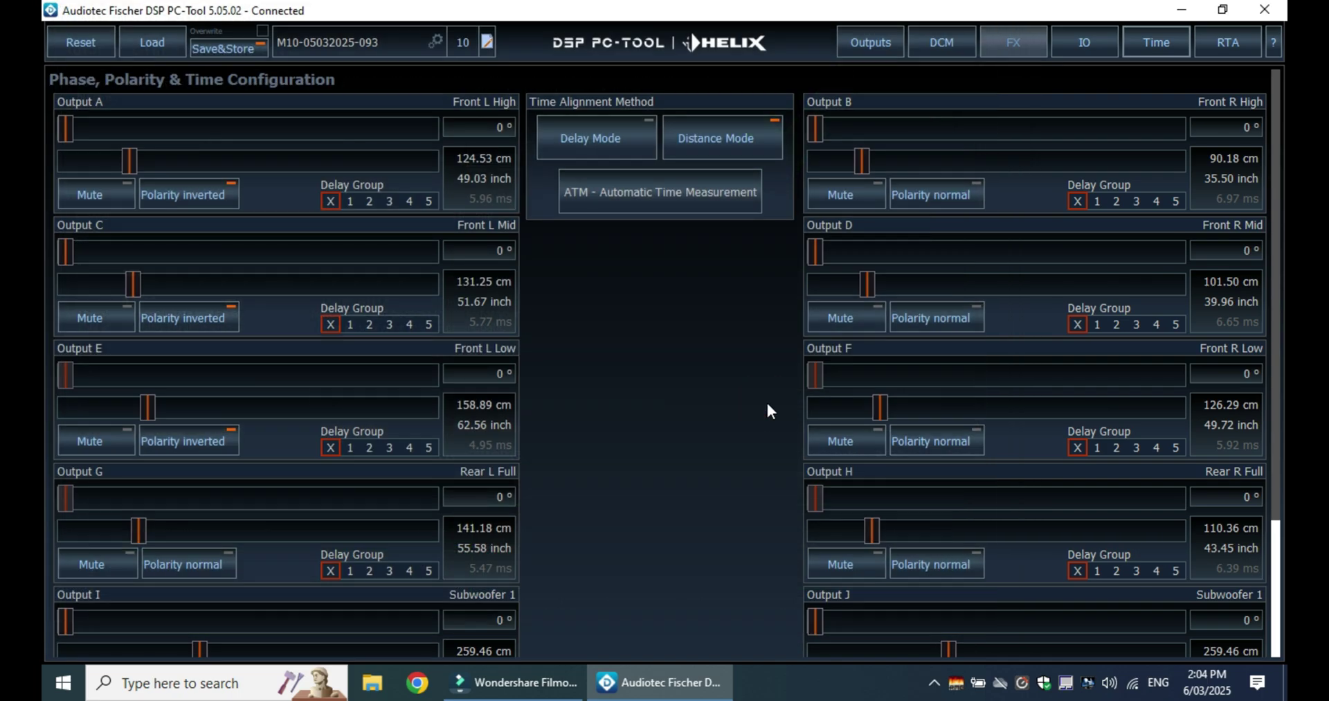